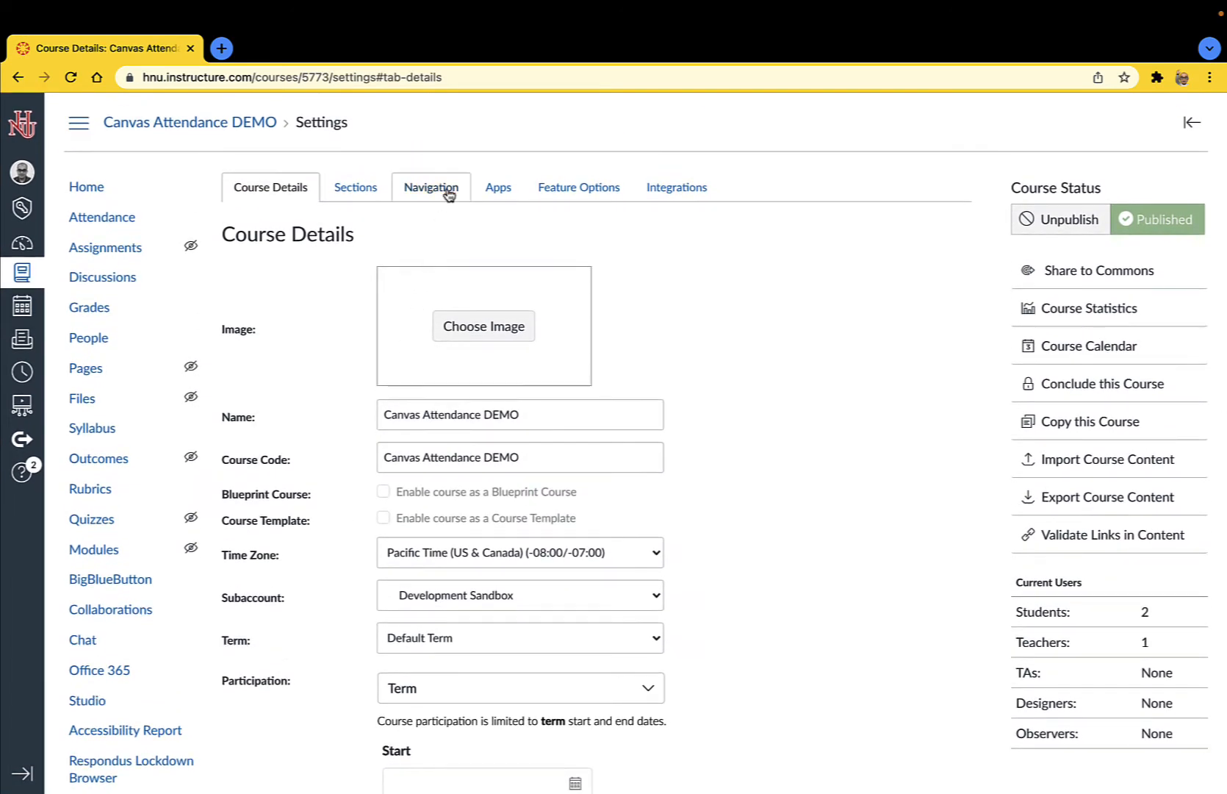
# - Open the course's navigation settings and review the lists of active and hidden navigation items
pyautogui.click(446, 188)
pyautogui.scroll(-5, 446, 188)
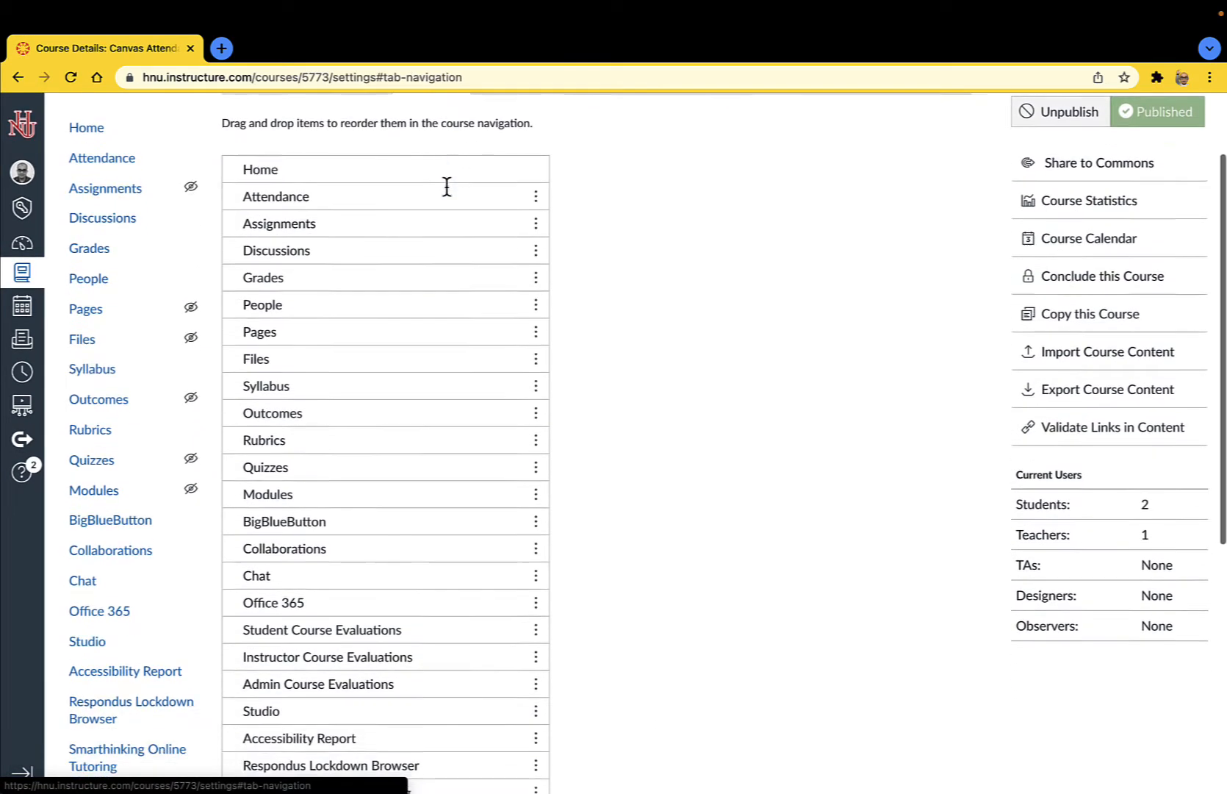
pyautogui.scroll(-2, 449, 197)
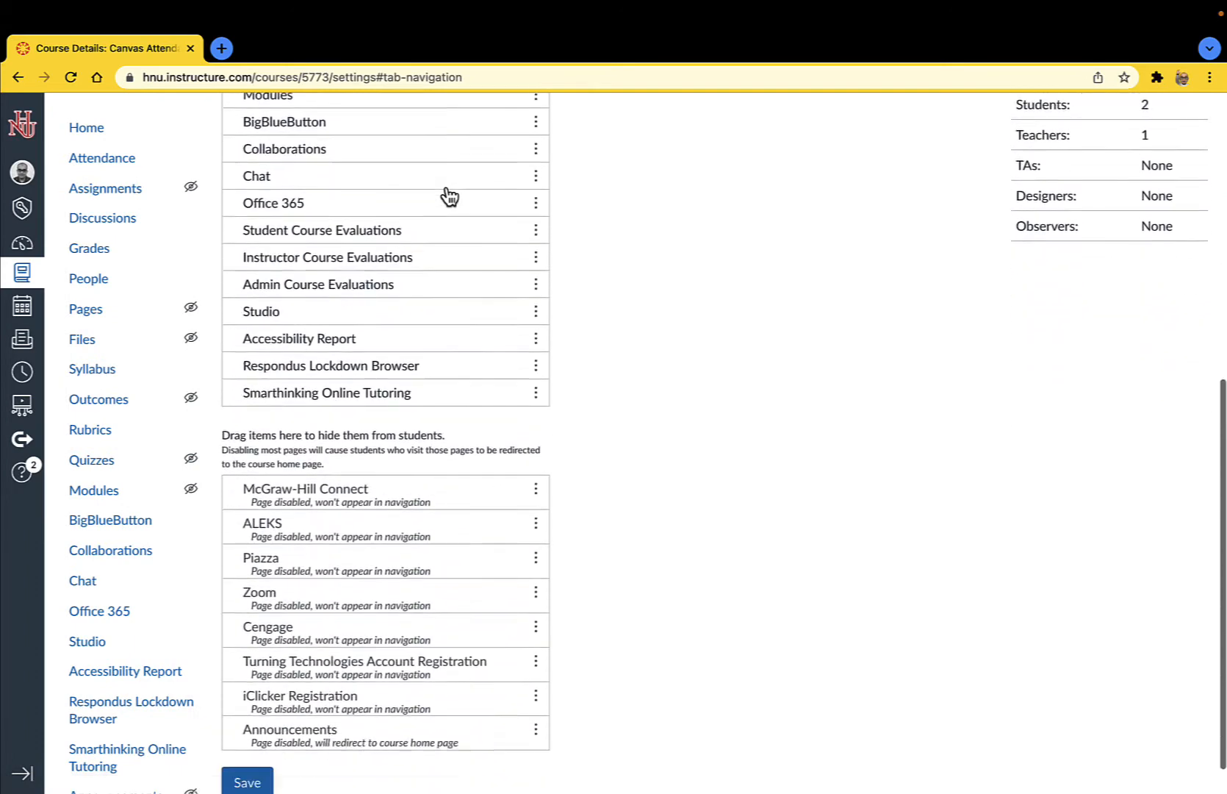
pyautogui.scroll(4, 449, 197)
pyautogui.scroll(4, 449, 197)
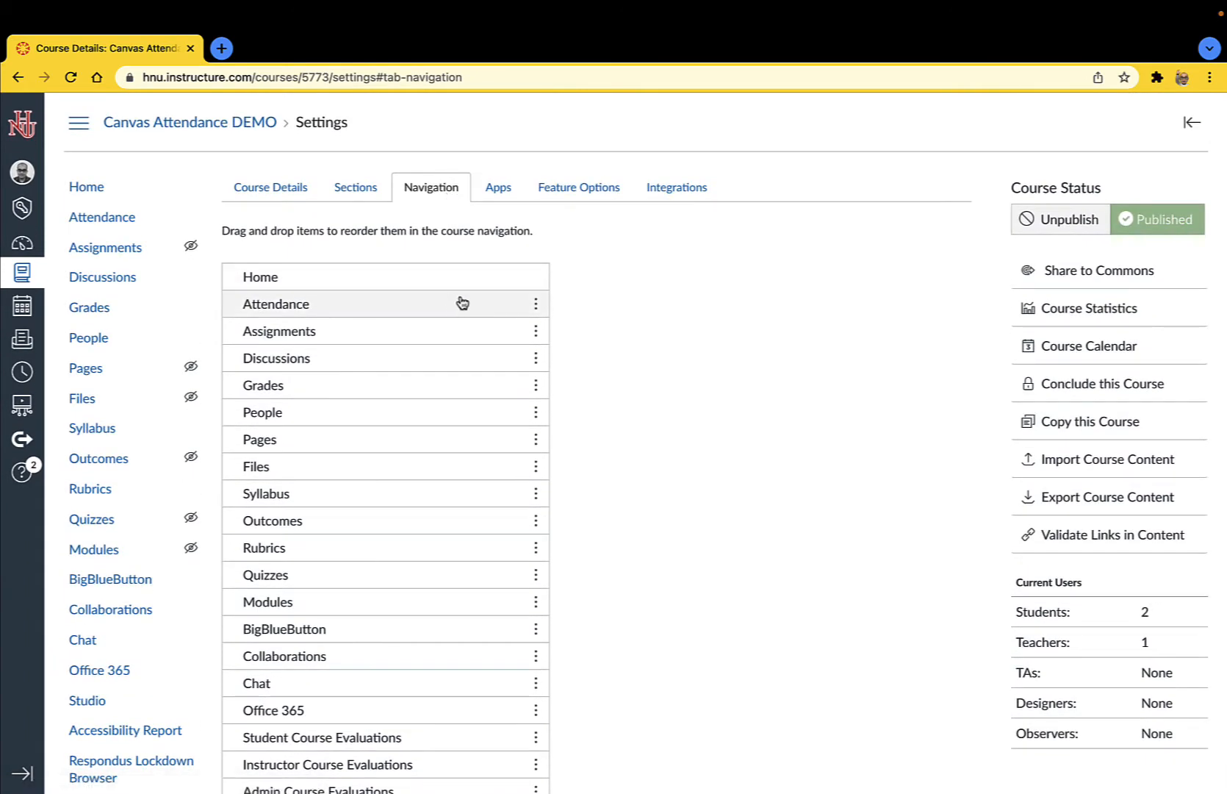
# - Disable the Attendance item in the course navigation and enable it again from the hidden items
pyautogui.click(536, 306)
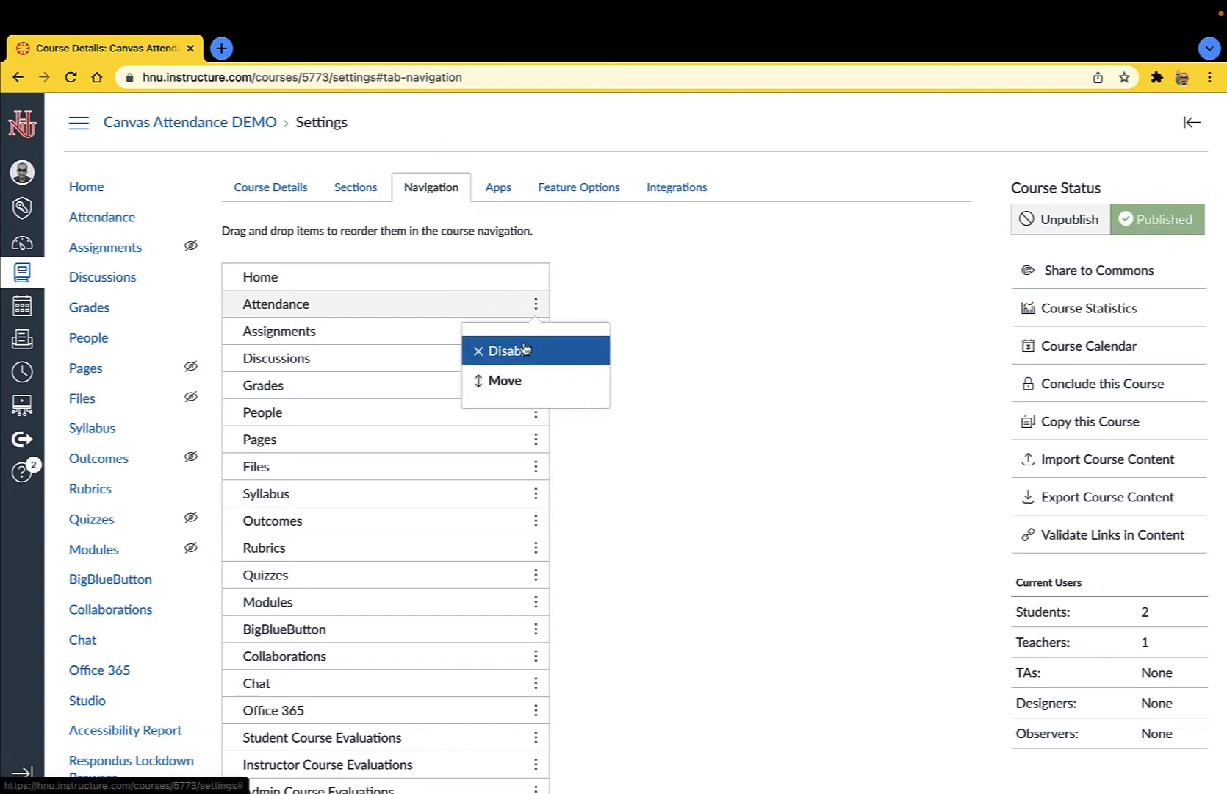
pyautogui.click(526, 353)
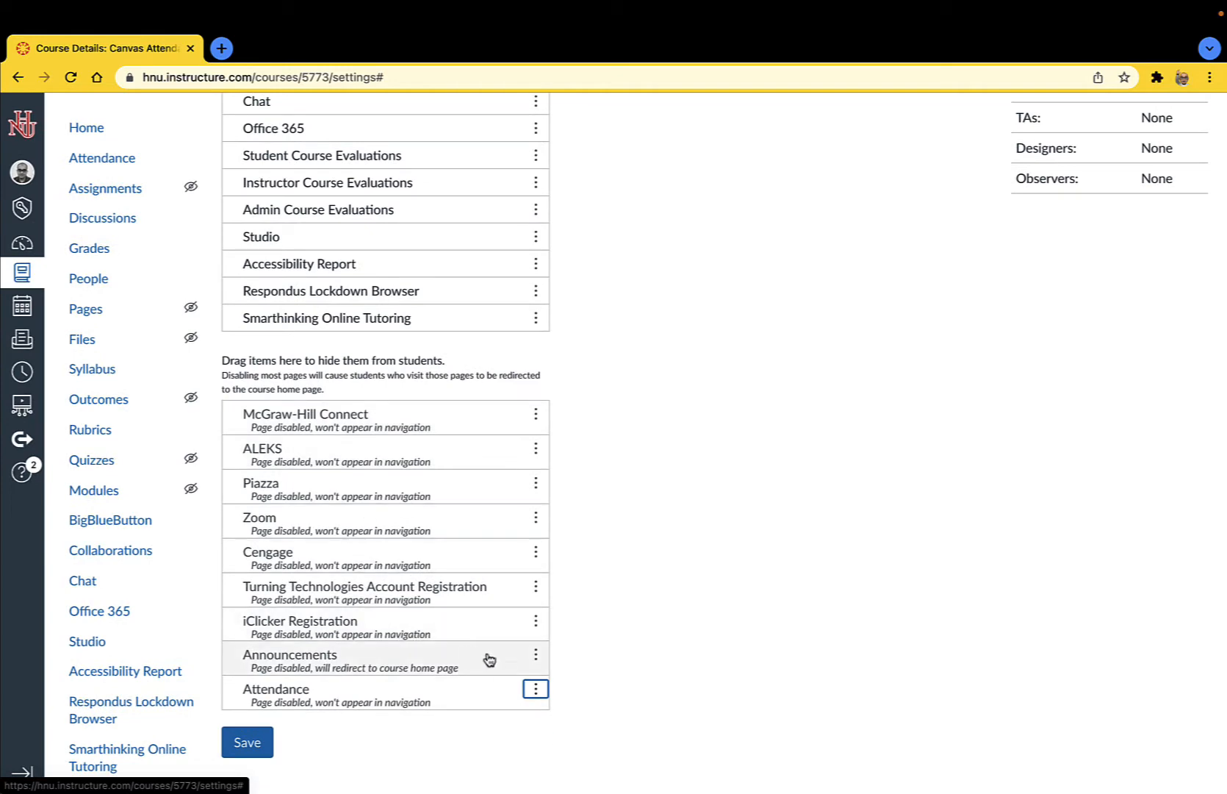
pyautogui.click(537, 691)
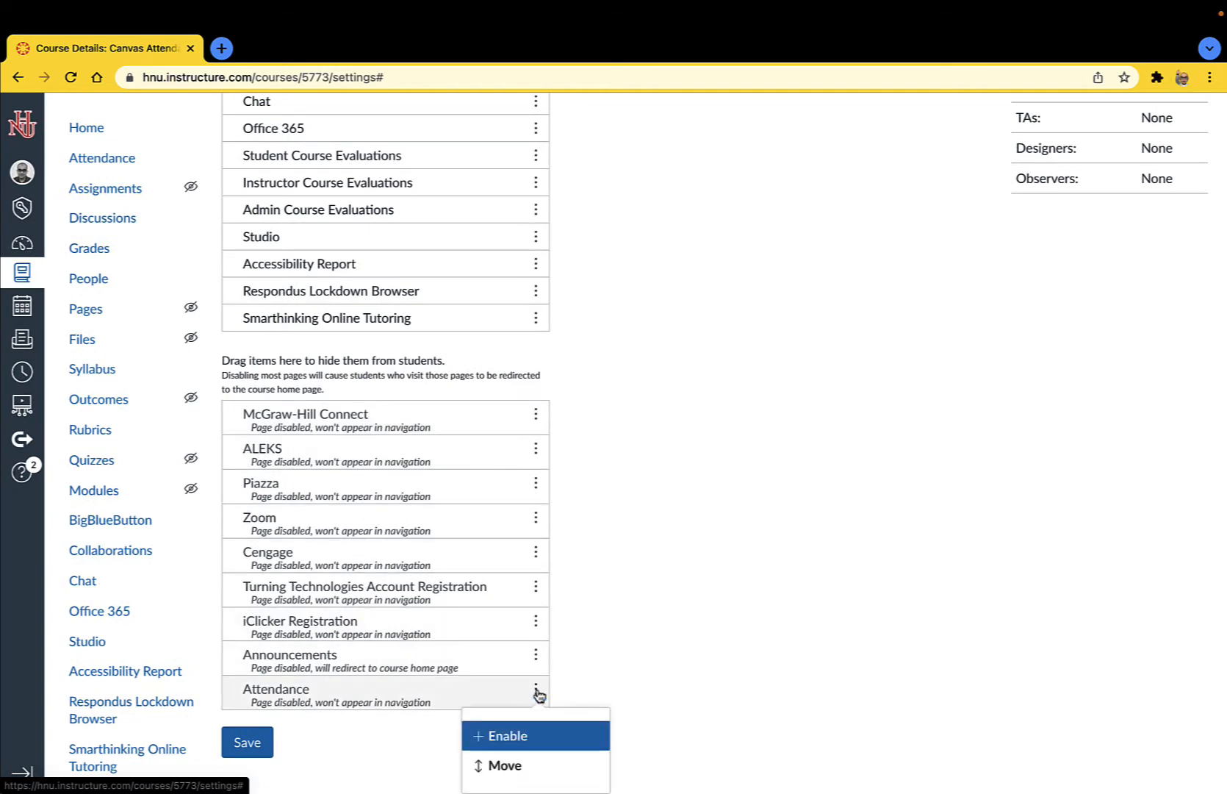
pyautogui.click(521, 738)
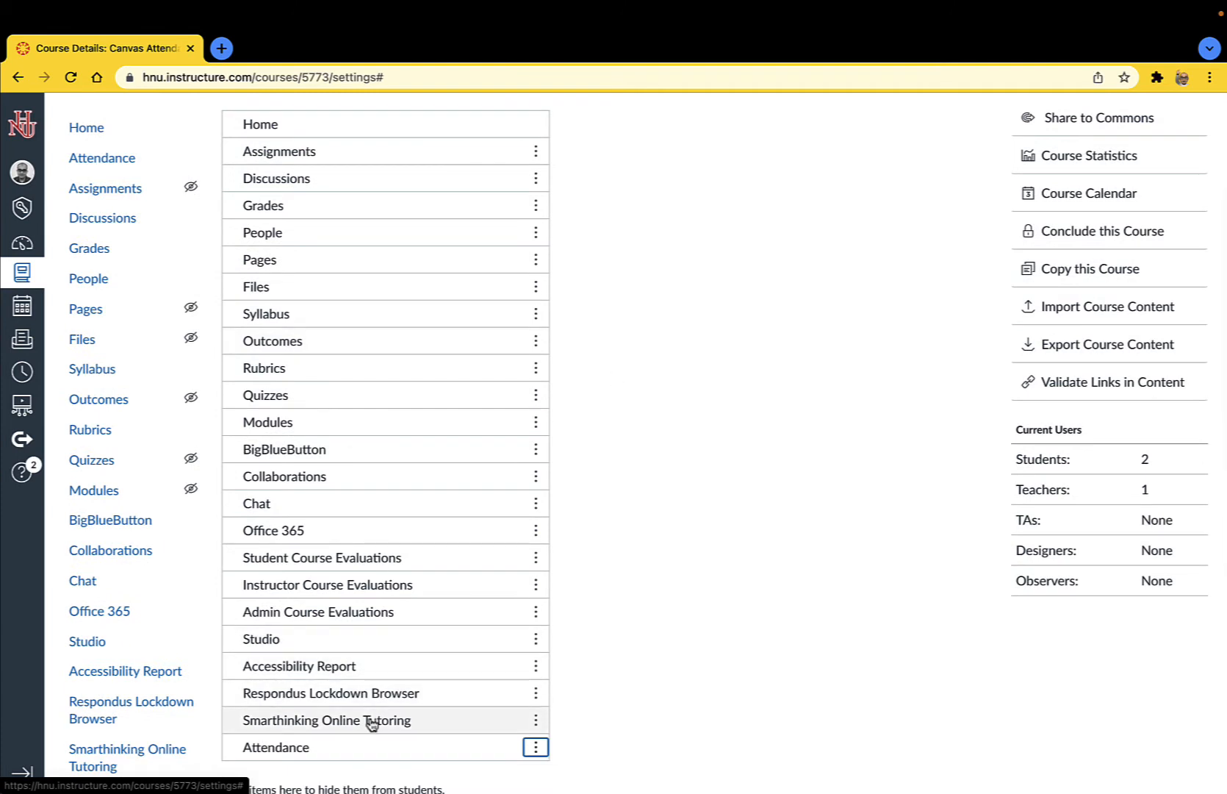
# - Move Attendance directly below Discussions in the course navigation order and save the navigation settings
pyautogui.moveTo(364, 746); pyautogui.dragTo(386, 200)
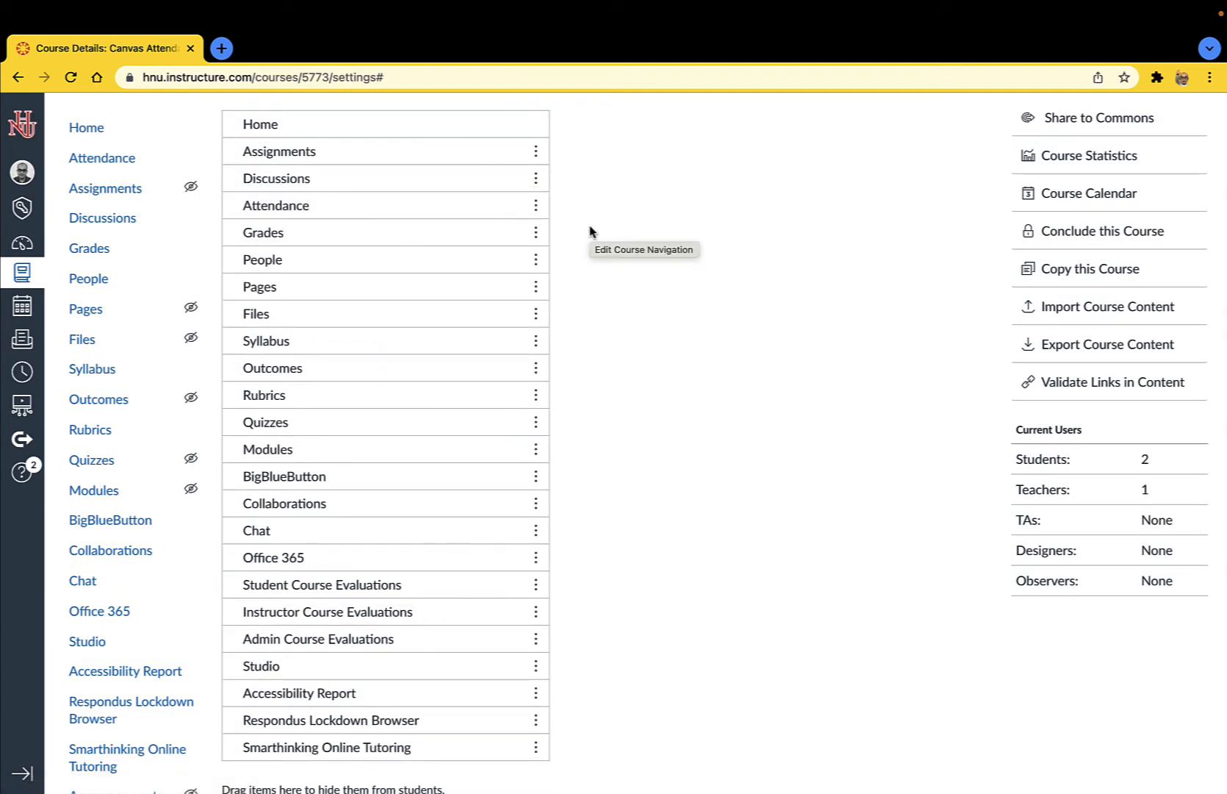
pyautogui.scroll(-5, 589, 232)
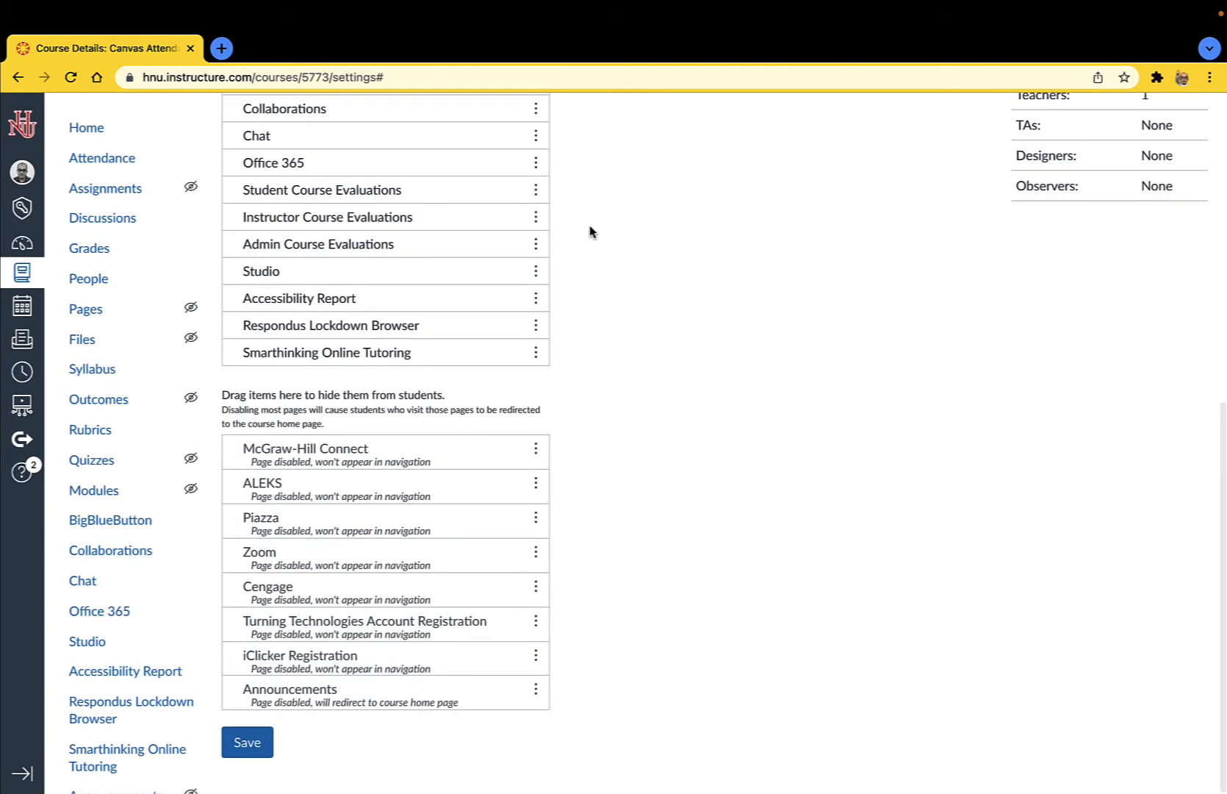
pyautogui.click(252, 753)
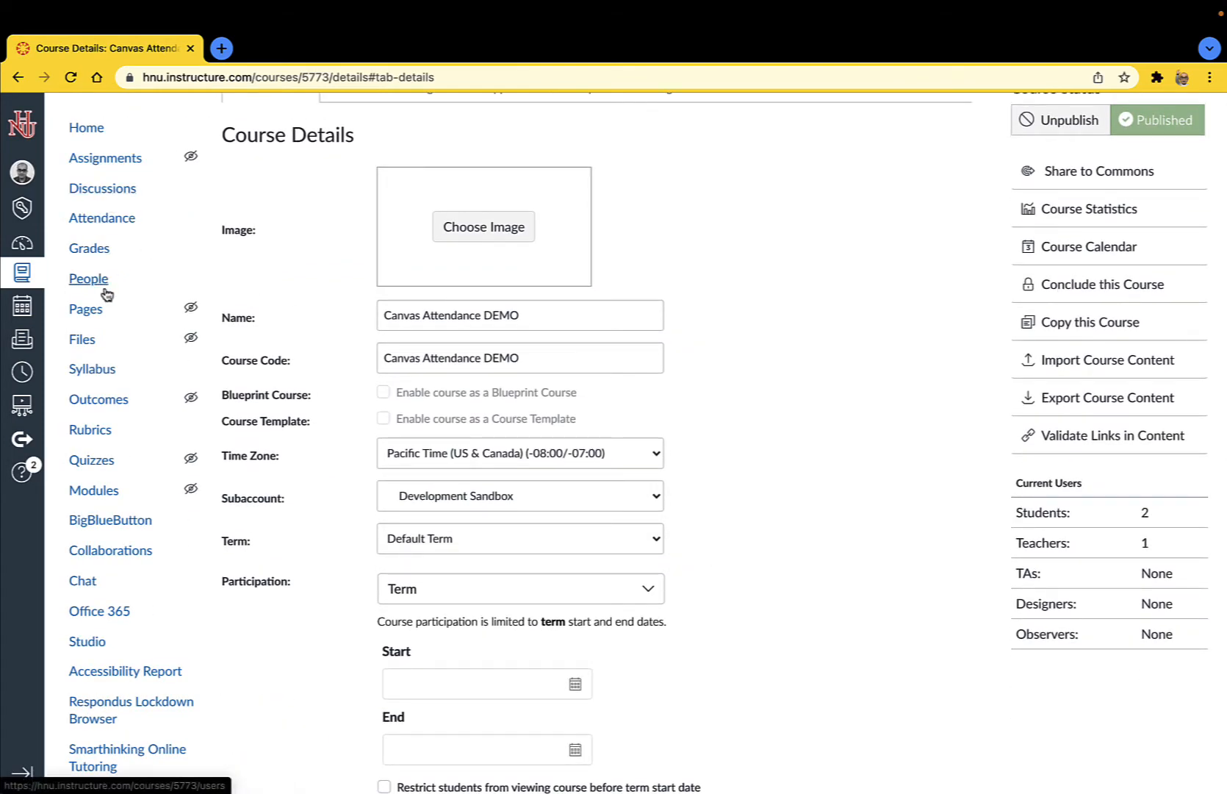
# - In the course's Attendance roll call, mark all students present and clear all the marks again
pyautogui.click(76, 227)
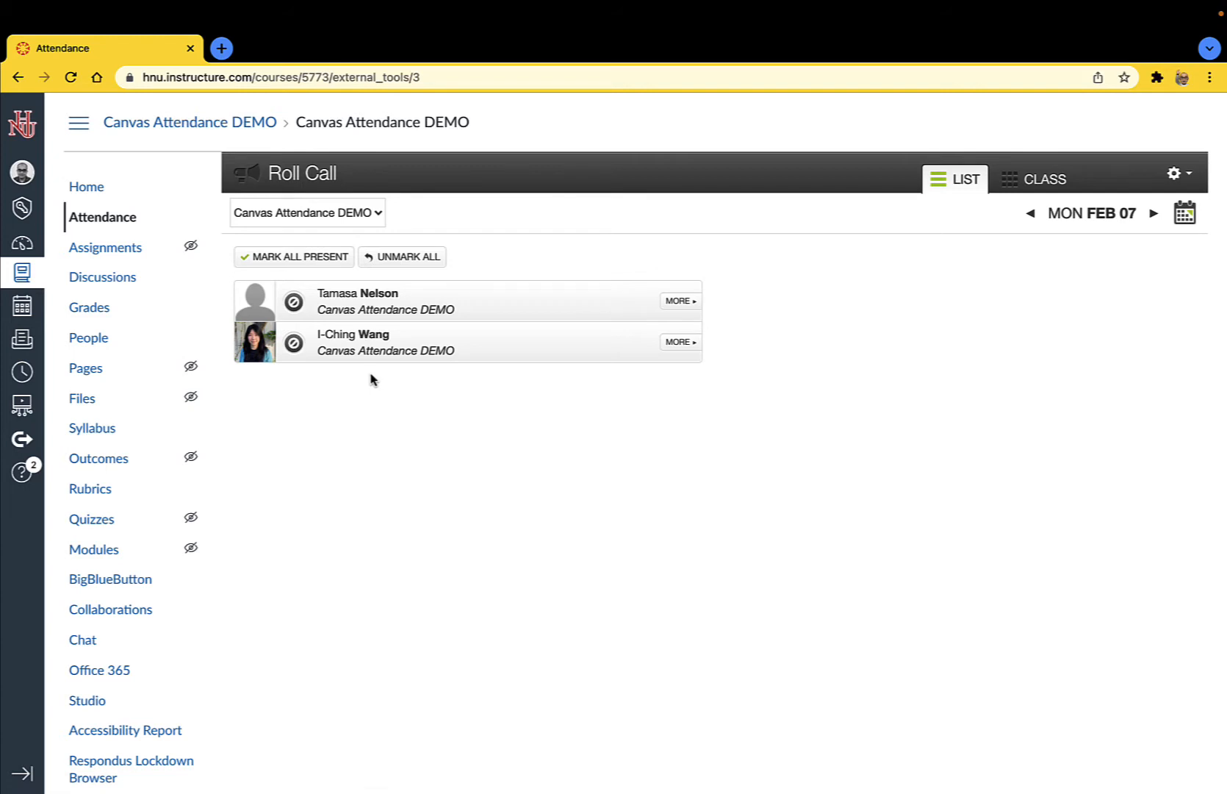
pyautogui.click(316, 261)
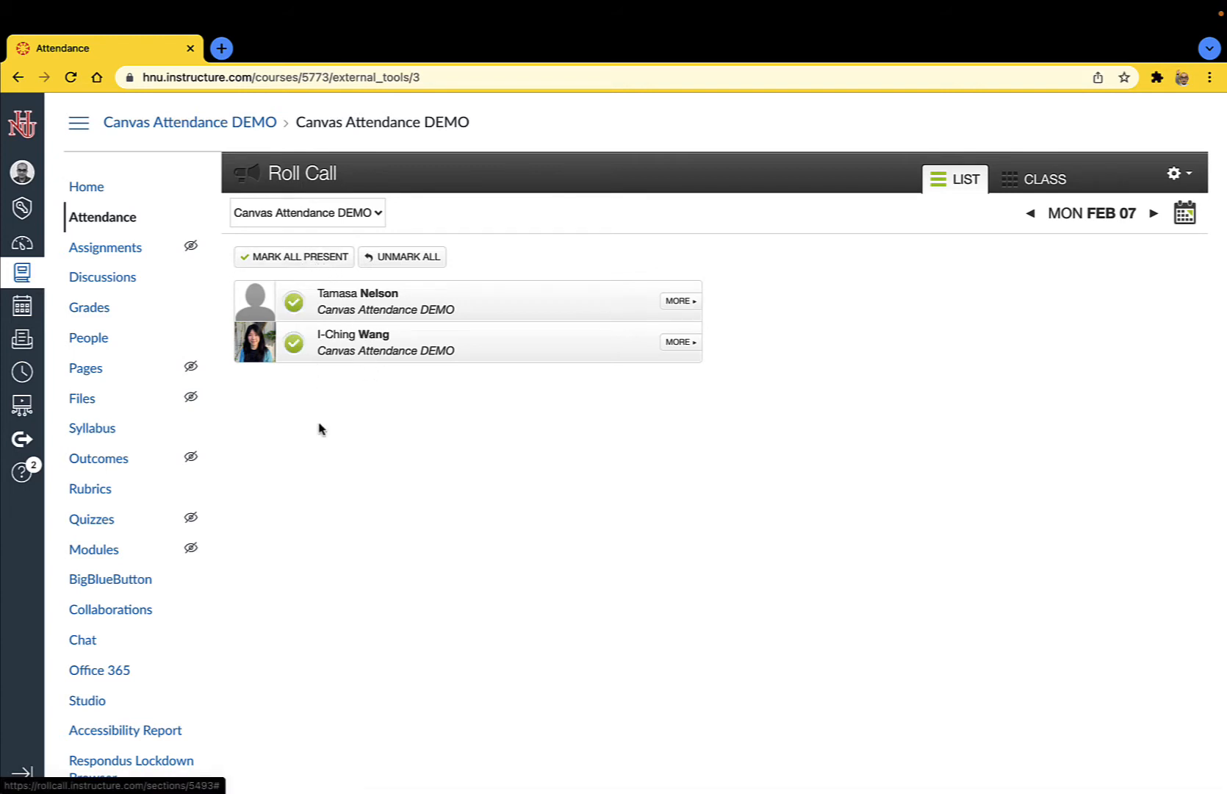
pyautogui.click(418, 263)
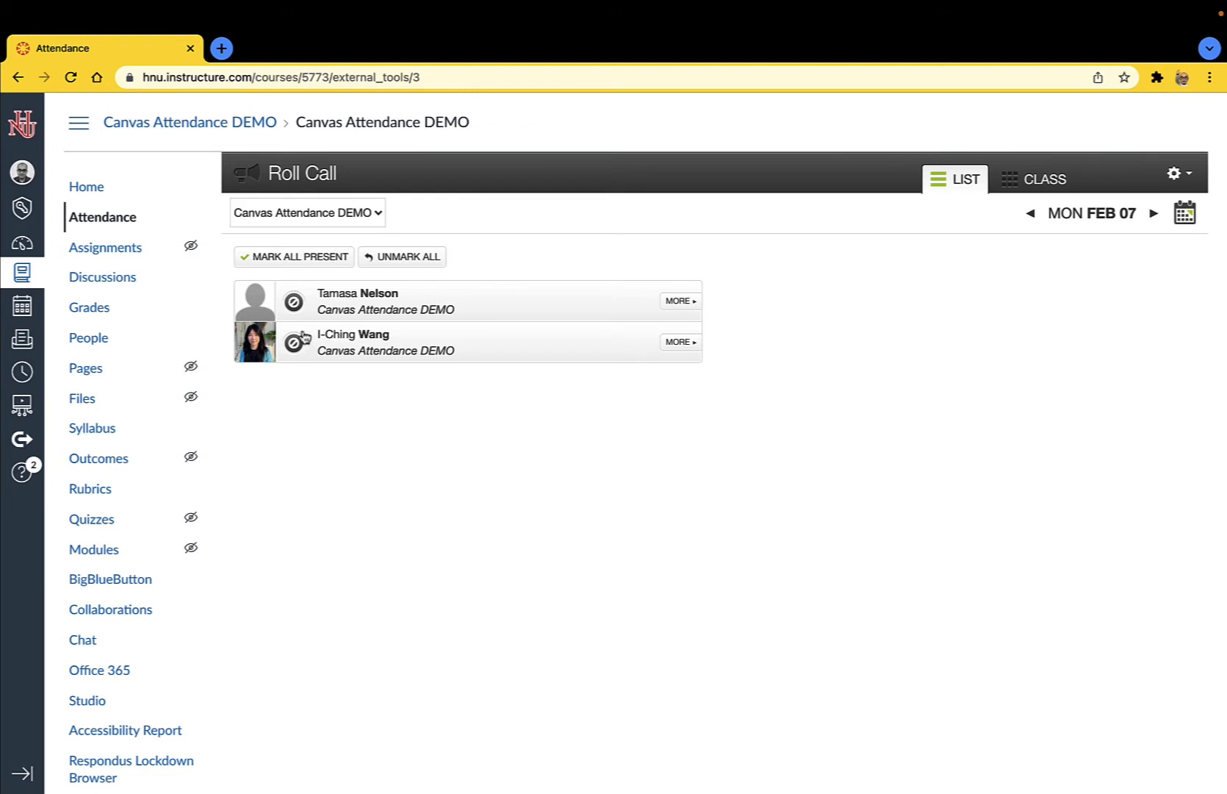
# - Cycle the first student's attendance mark in the roll call list through its statuses back to unmarked
pyautogui.click(295, 303)
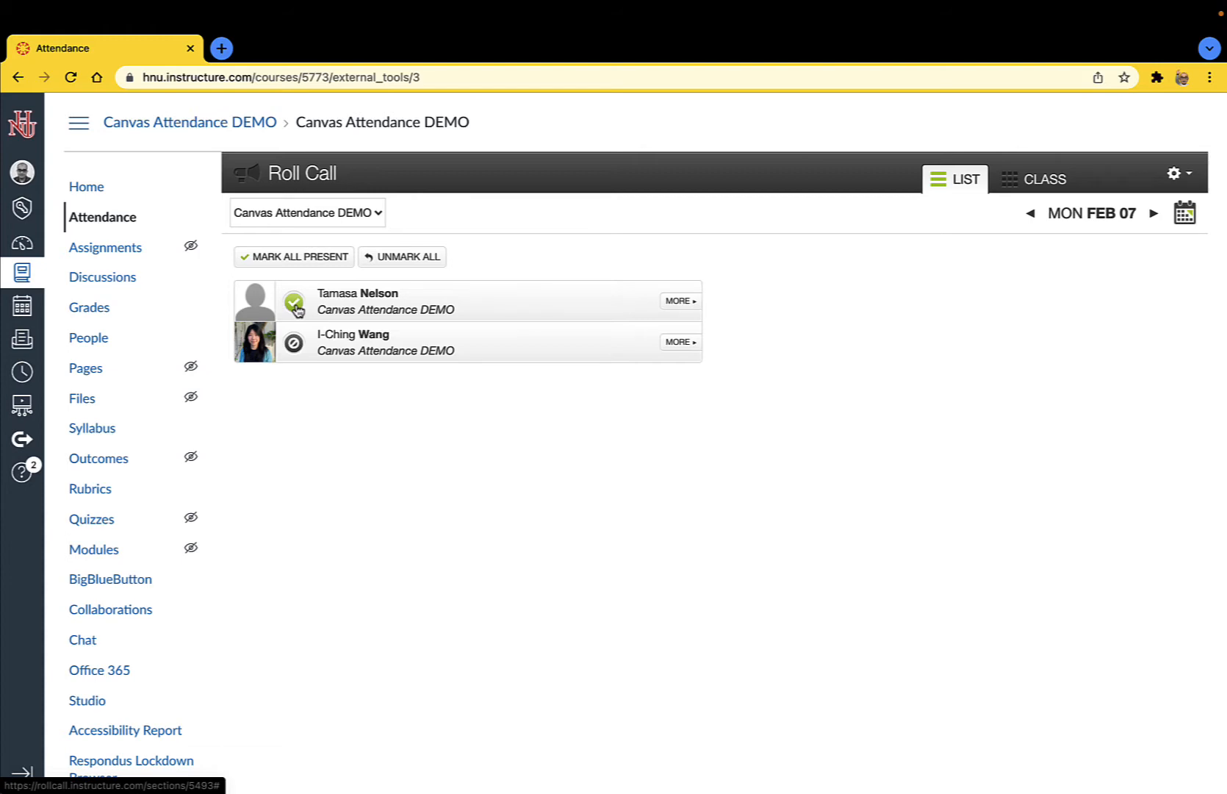
pyautogui.click(294, 303)
pyautogui.click(295, 303)
pyautogui.click(294, 303)
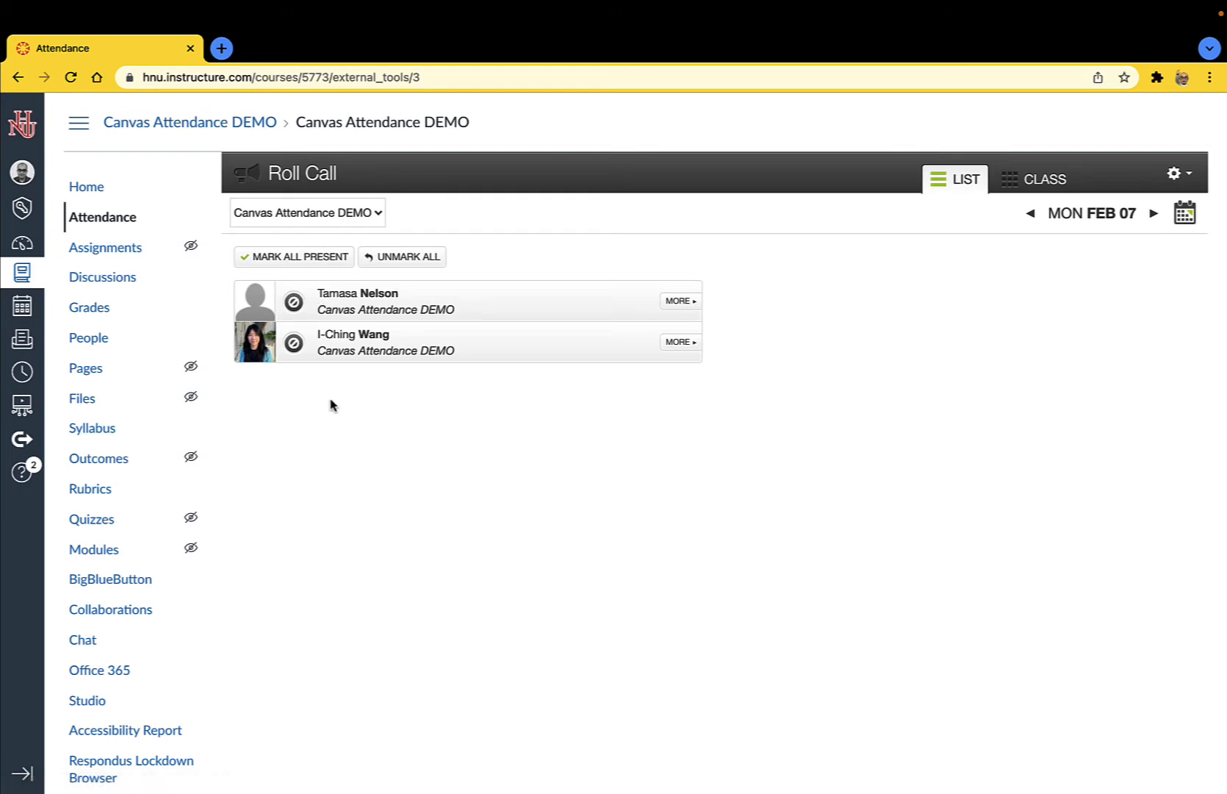
# - Expand the first student's attendance details and try the present, absent and late statuses, ending on unmarked
pyautogui.click(680, 301)
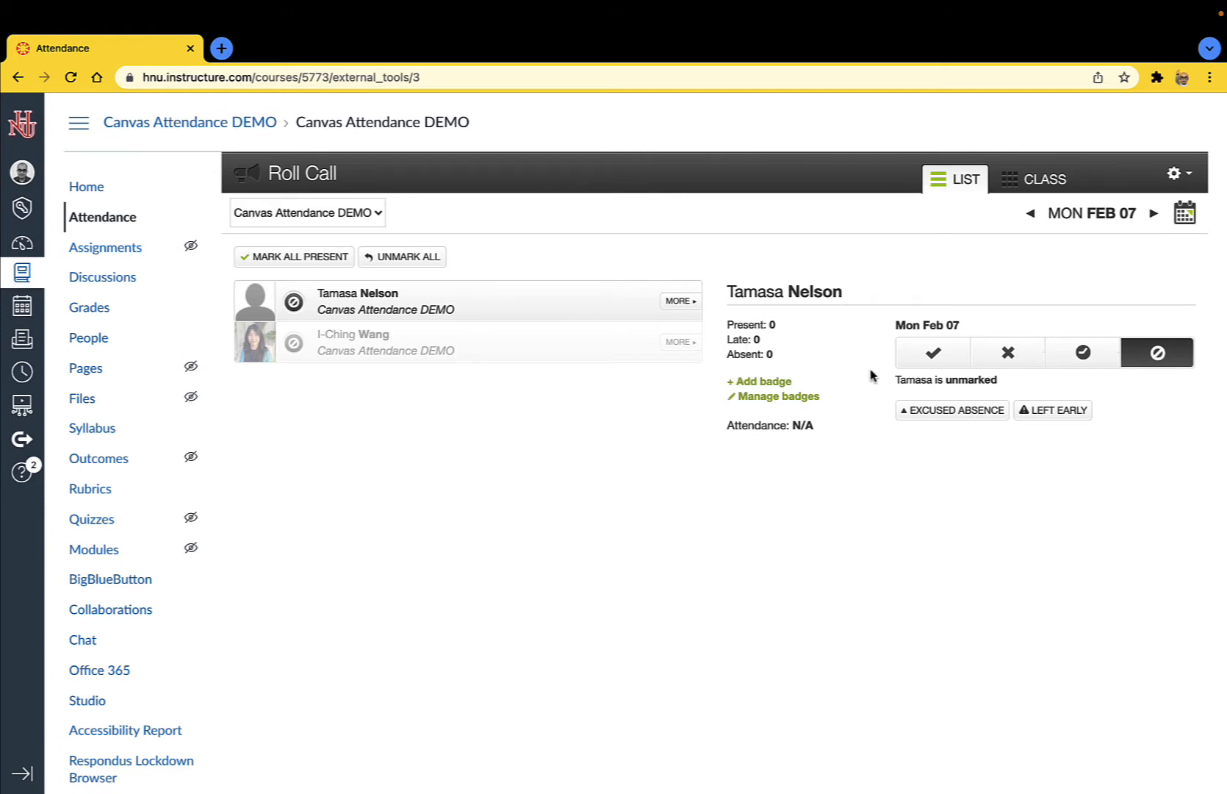
pyautogui.click(932, 353)
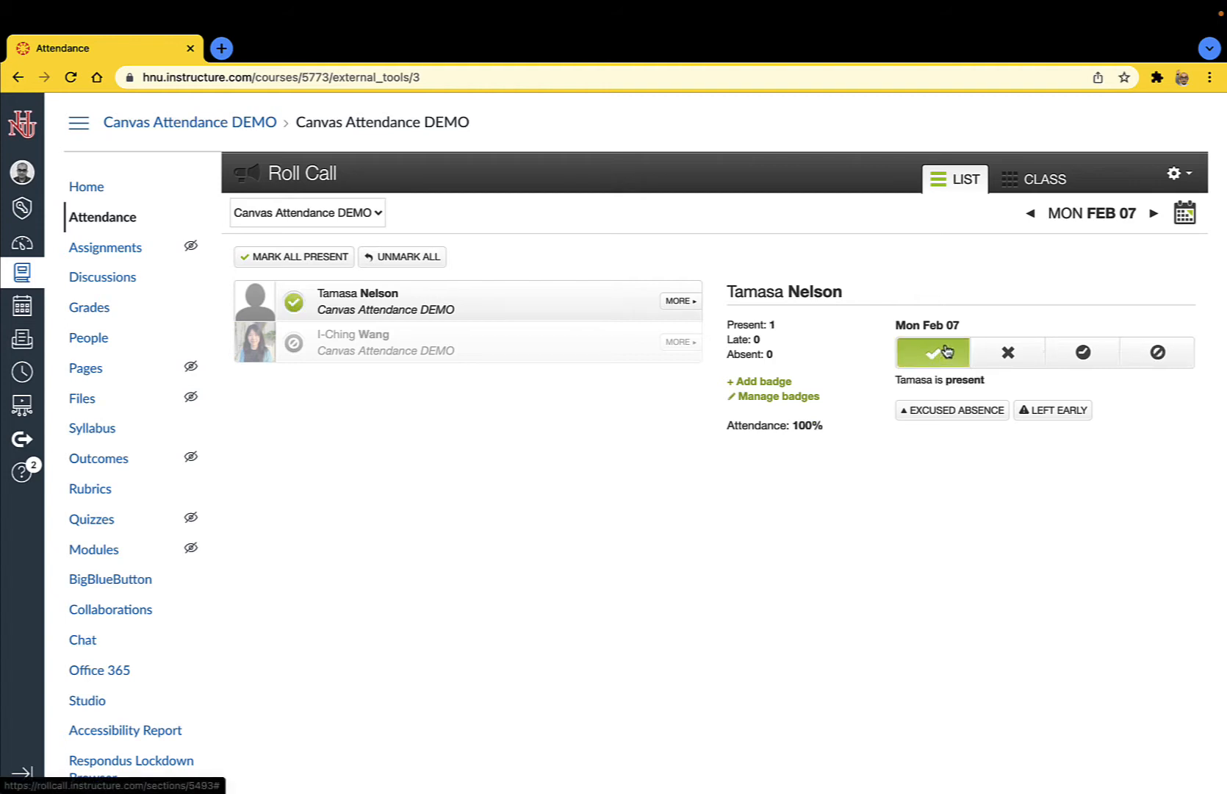
pyautogui.click(1005, 348)
pyautogui.click(1075, 350)
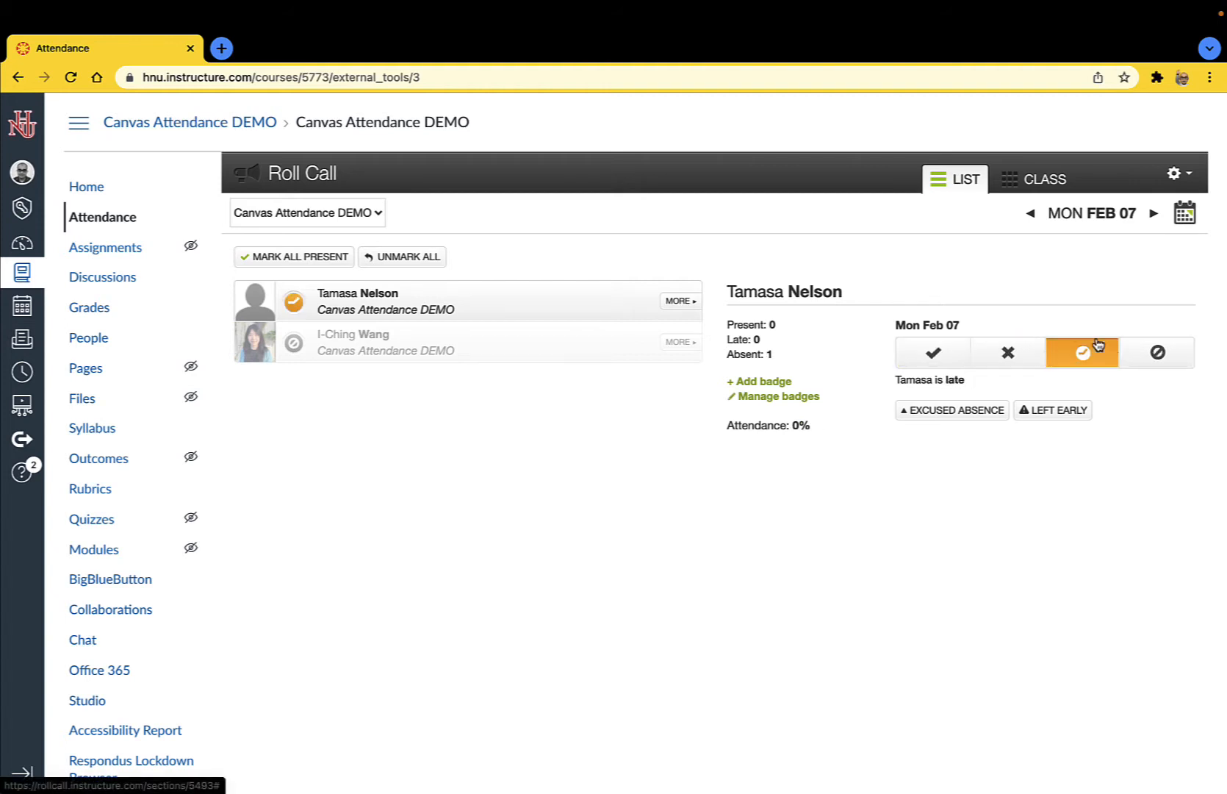
pyautogui.click(1152, 352)
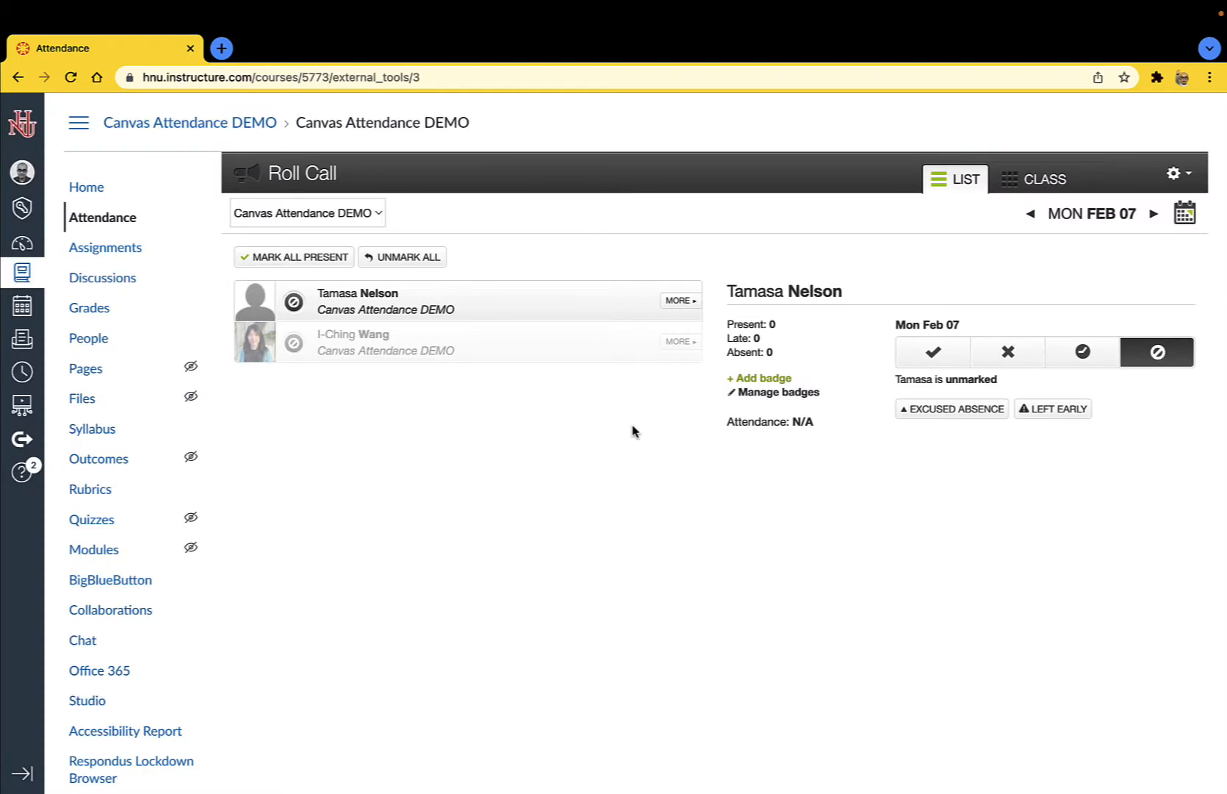
# - Create a custom attendance badge named Disruptive with the megaphone icon in red and assign it to the first student
pyautogui.click(773, 380)
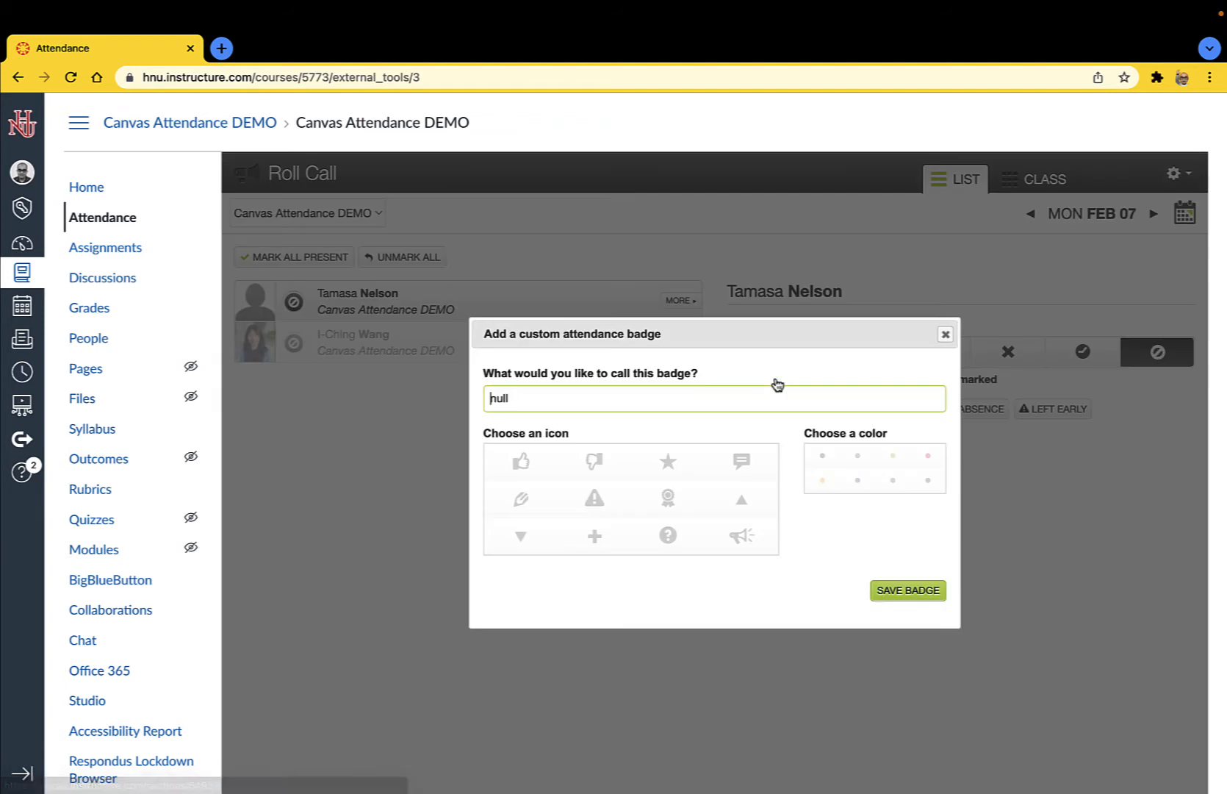
pyautogui.doubleClick(612, 406)
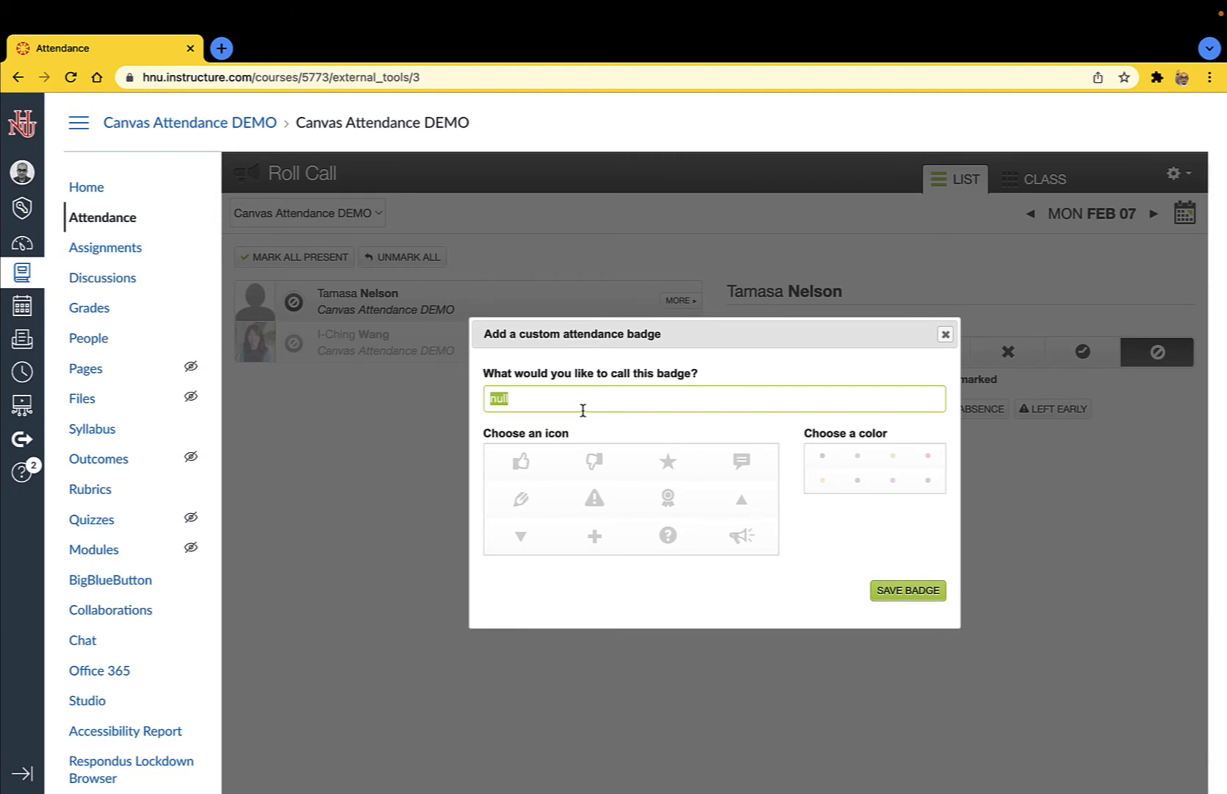
pyautogui.write('DIsruptive')
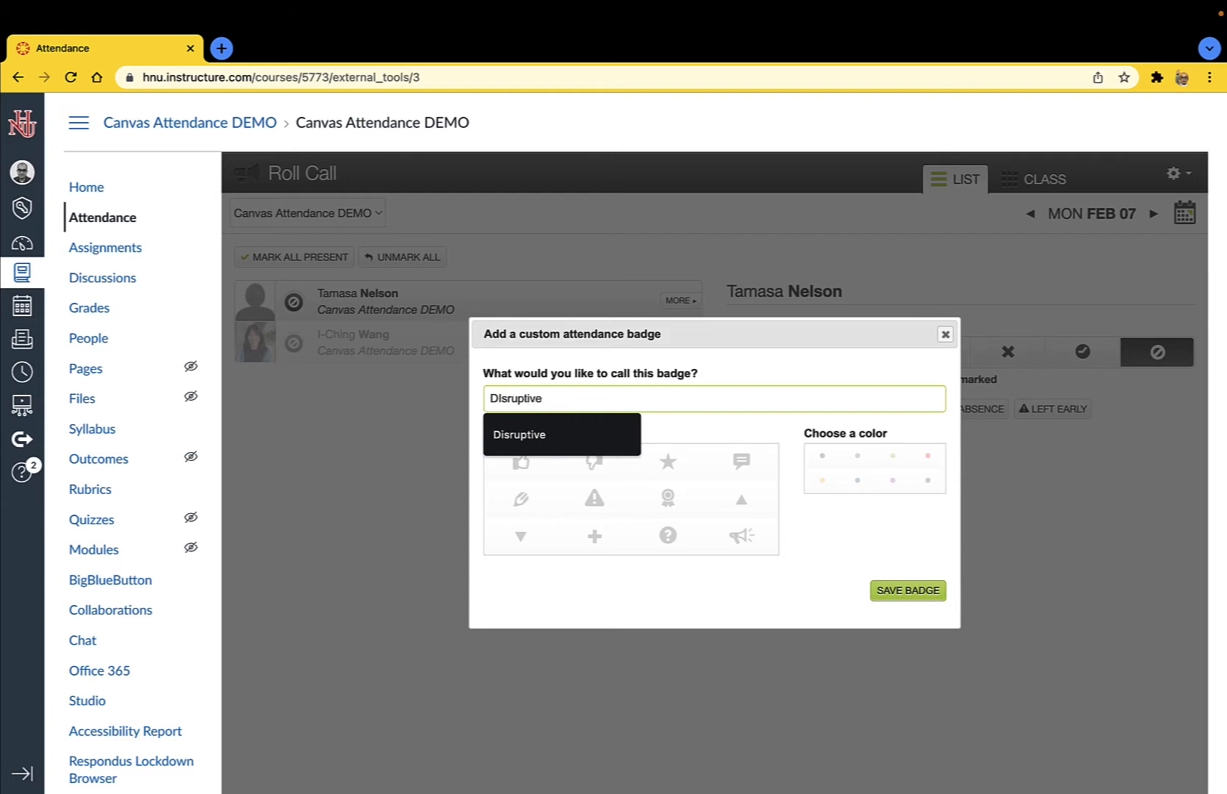
pyautogui.click(544, 435)
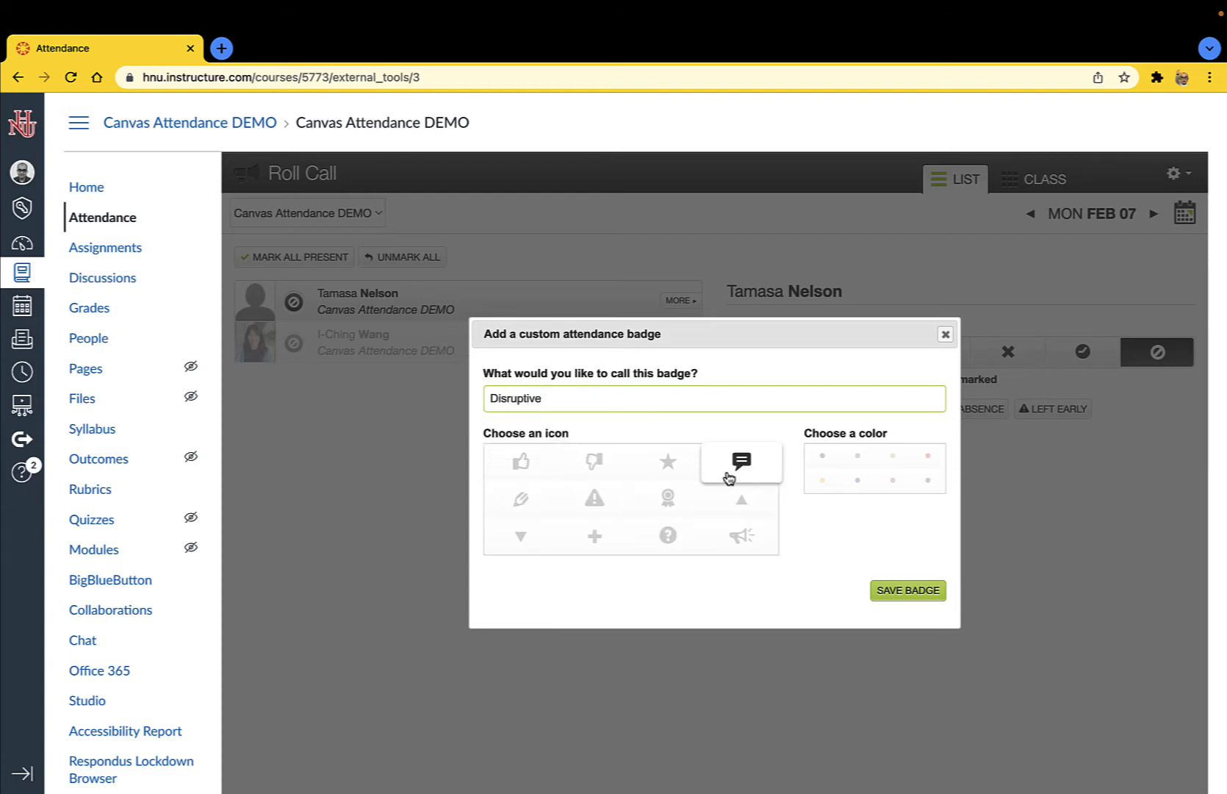
pyautogui.click(769, 539)
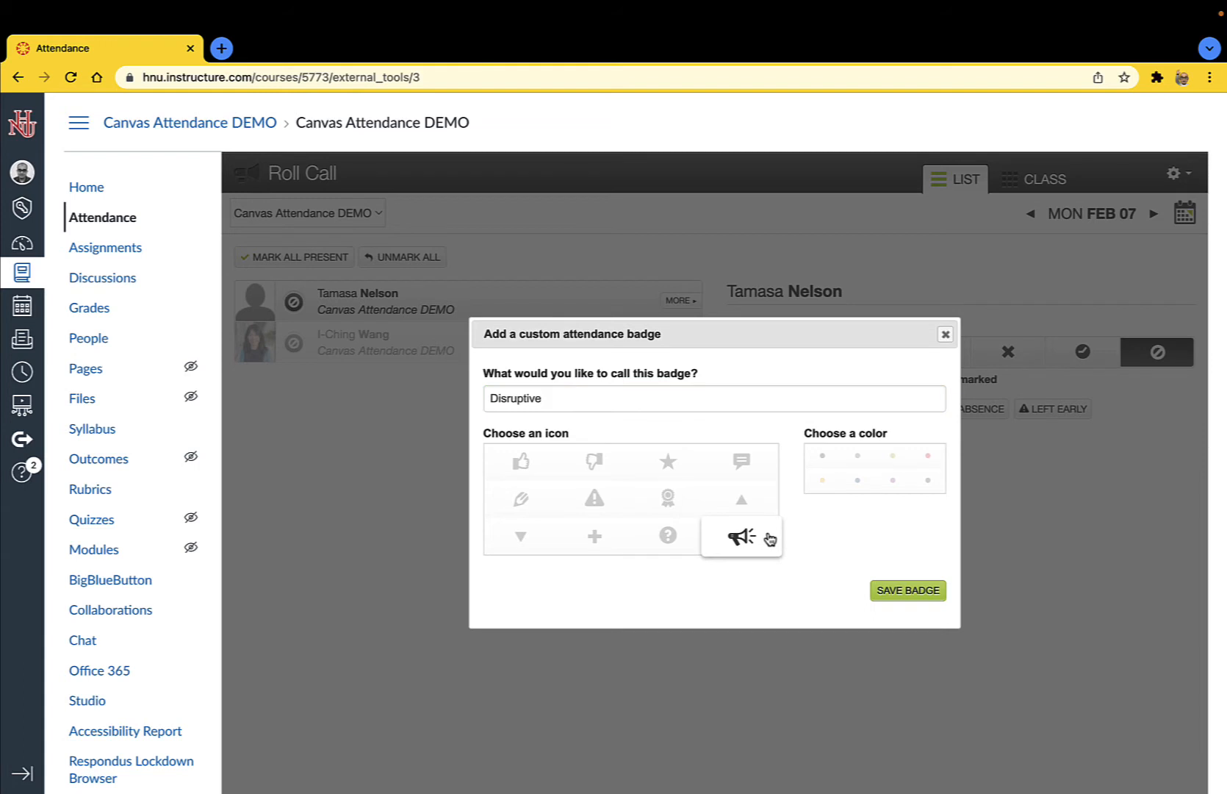
pyautogui.click(934, 456)
pyautogui.click(925, 593)
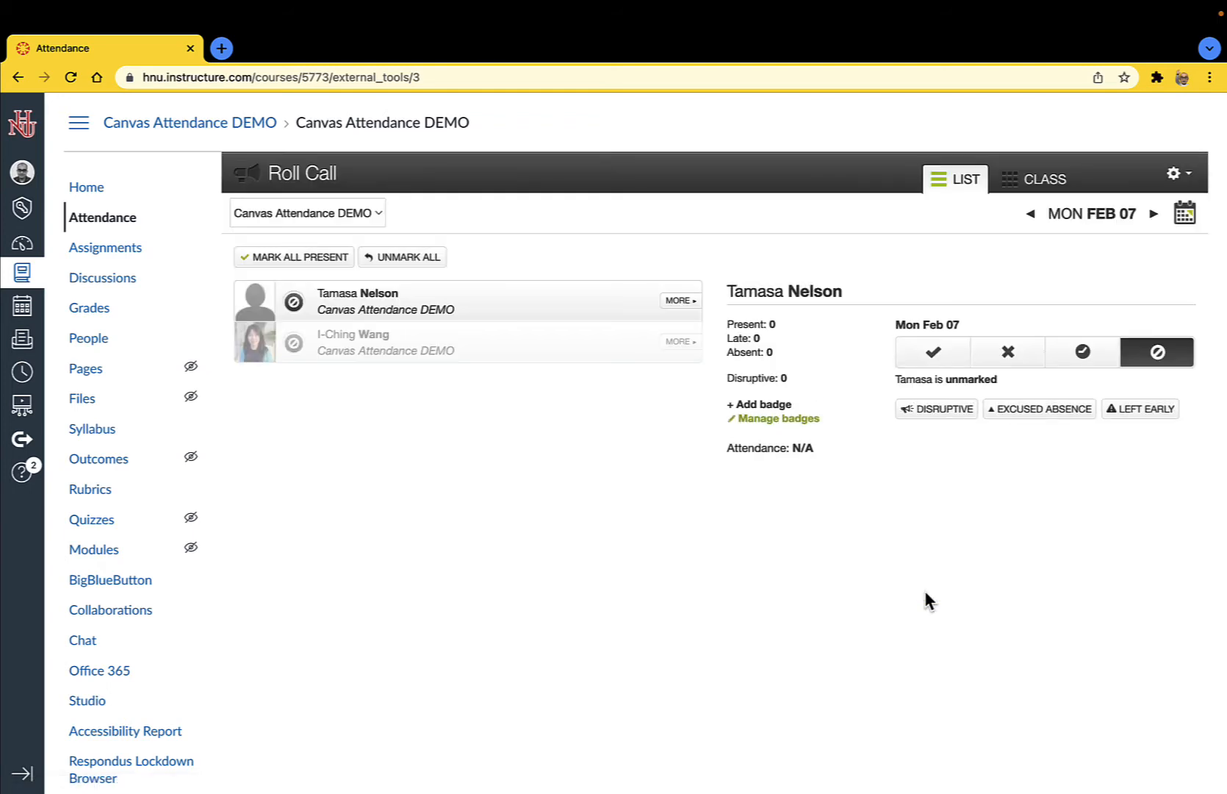
pyautogui.click(934, 414)
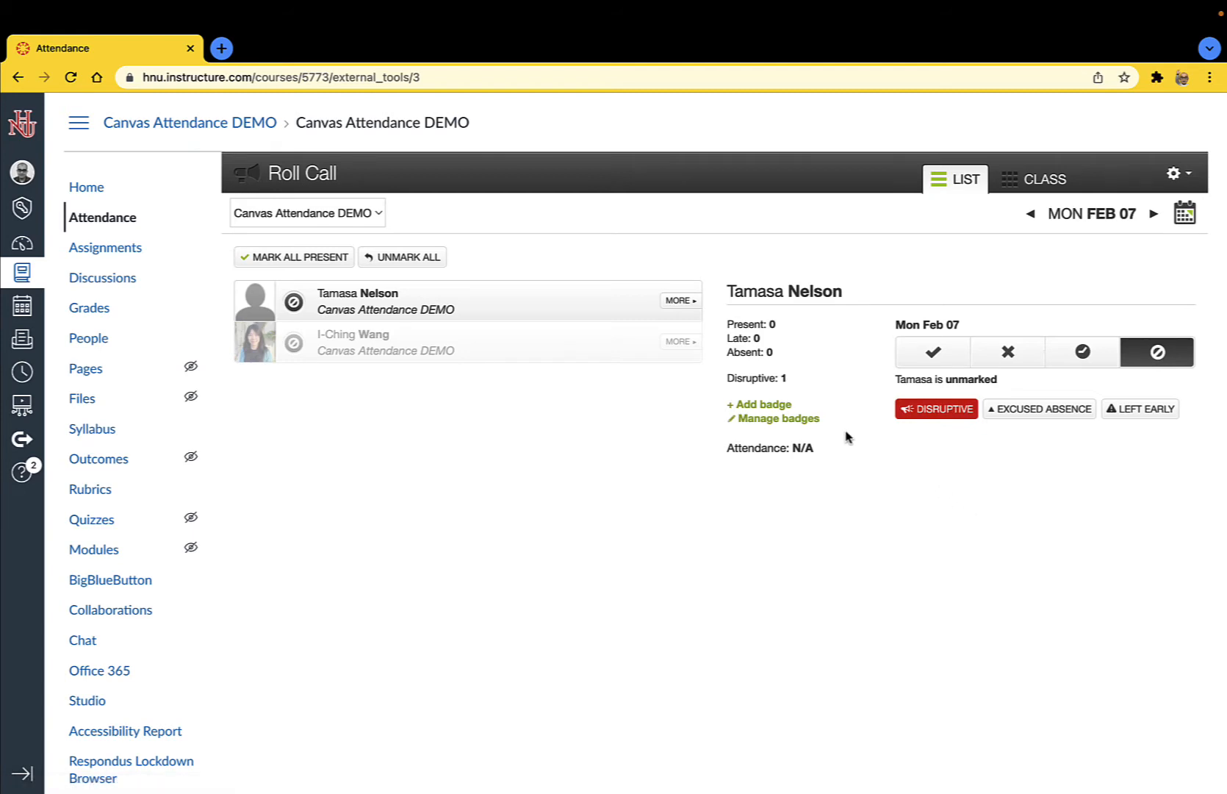
# - Reopen the Disruptive badge for editing through badge management and save it
pyautogui.click(809, 421)
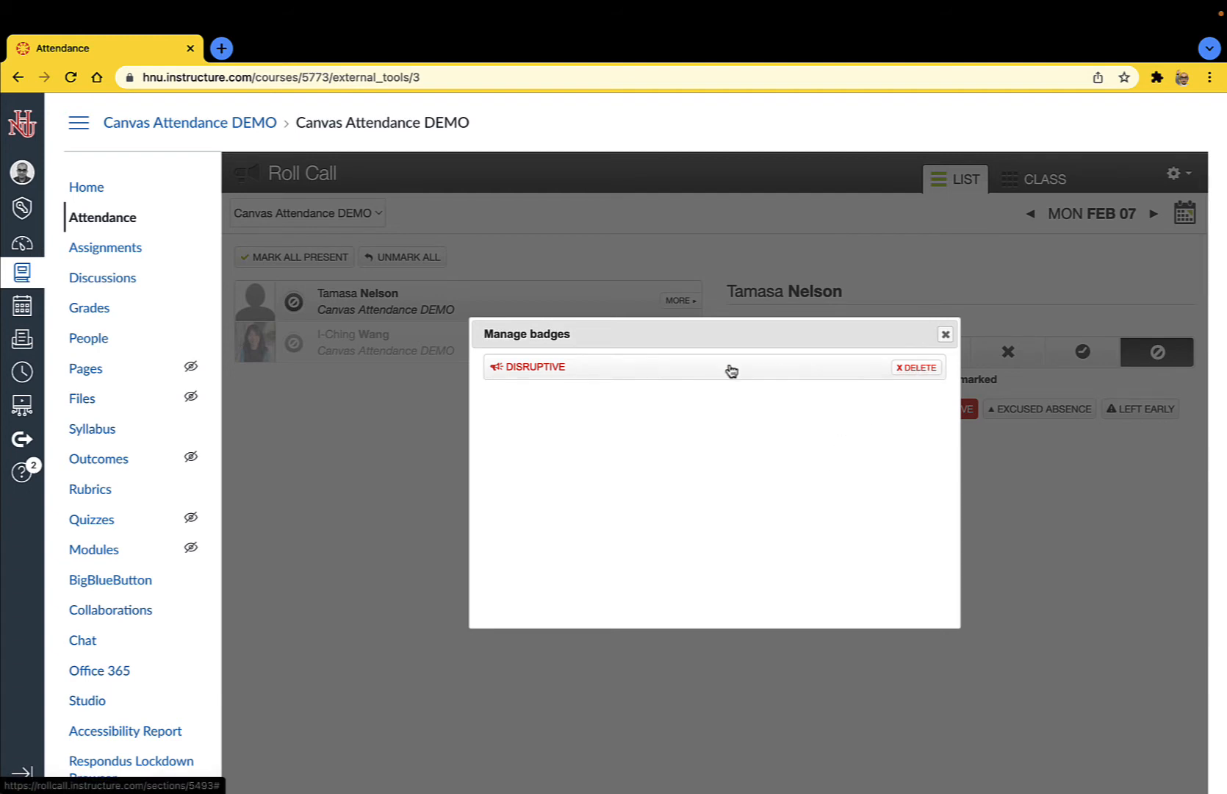
pyautogui.click(663, 369)
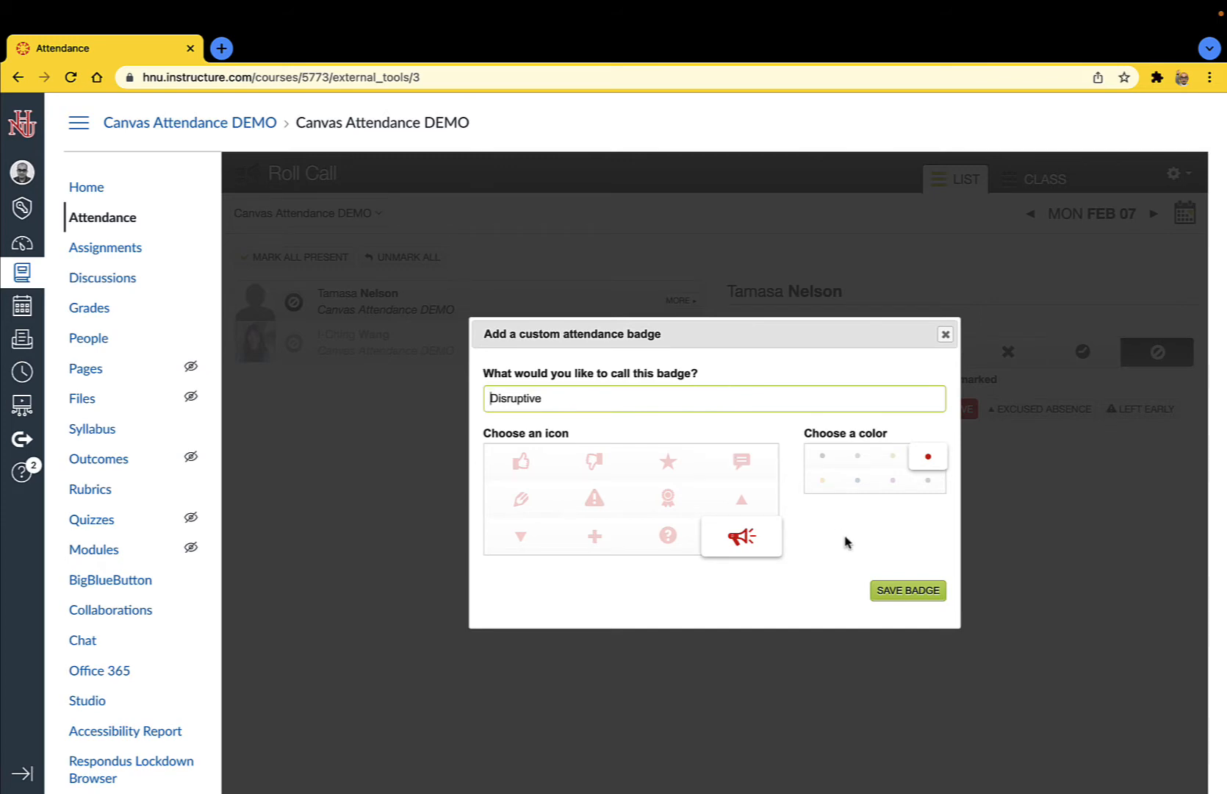
pyautogui.click(888, 591)
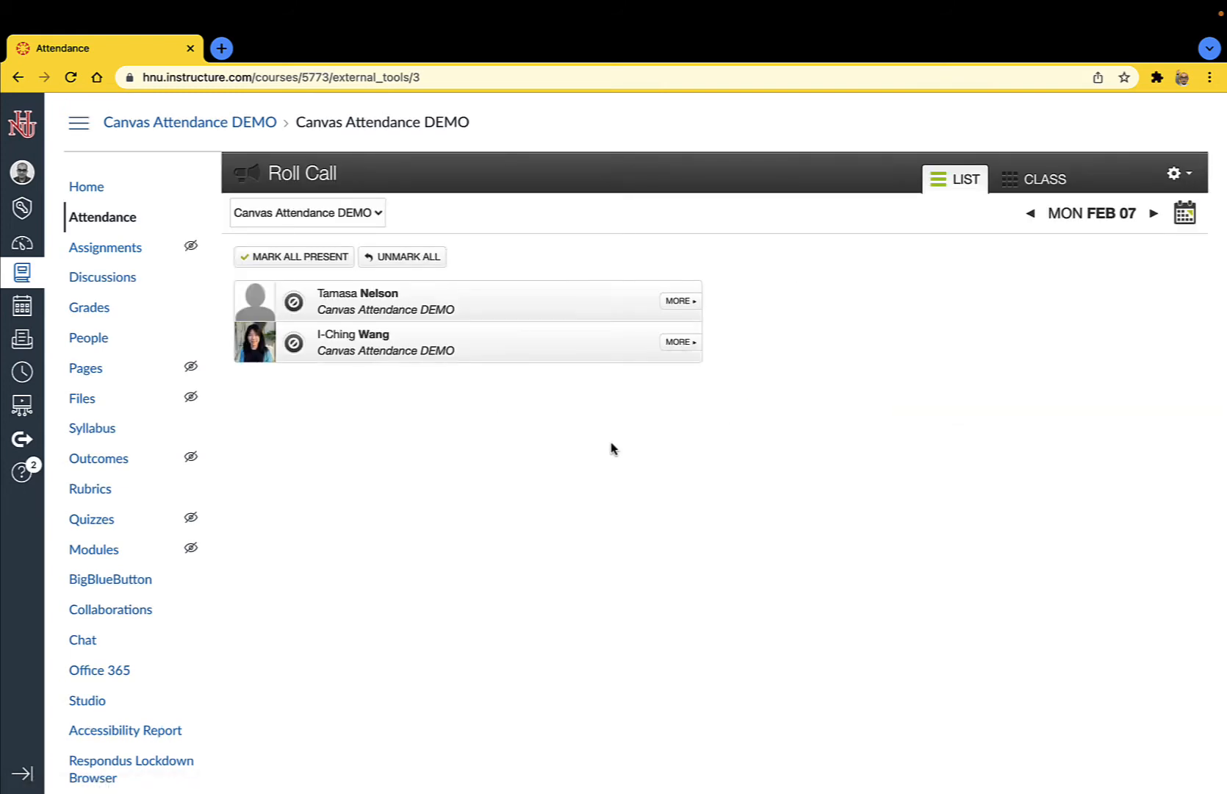
# - Mark the first student as present and the second student as late for Mon Feb 07
pyautogui.click(680, 301)
pyautogui.click(933, 352)
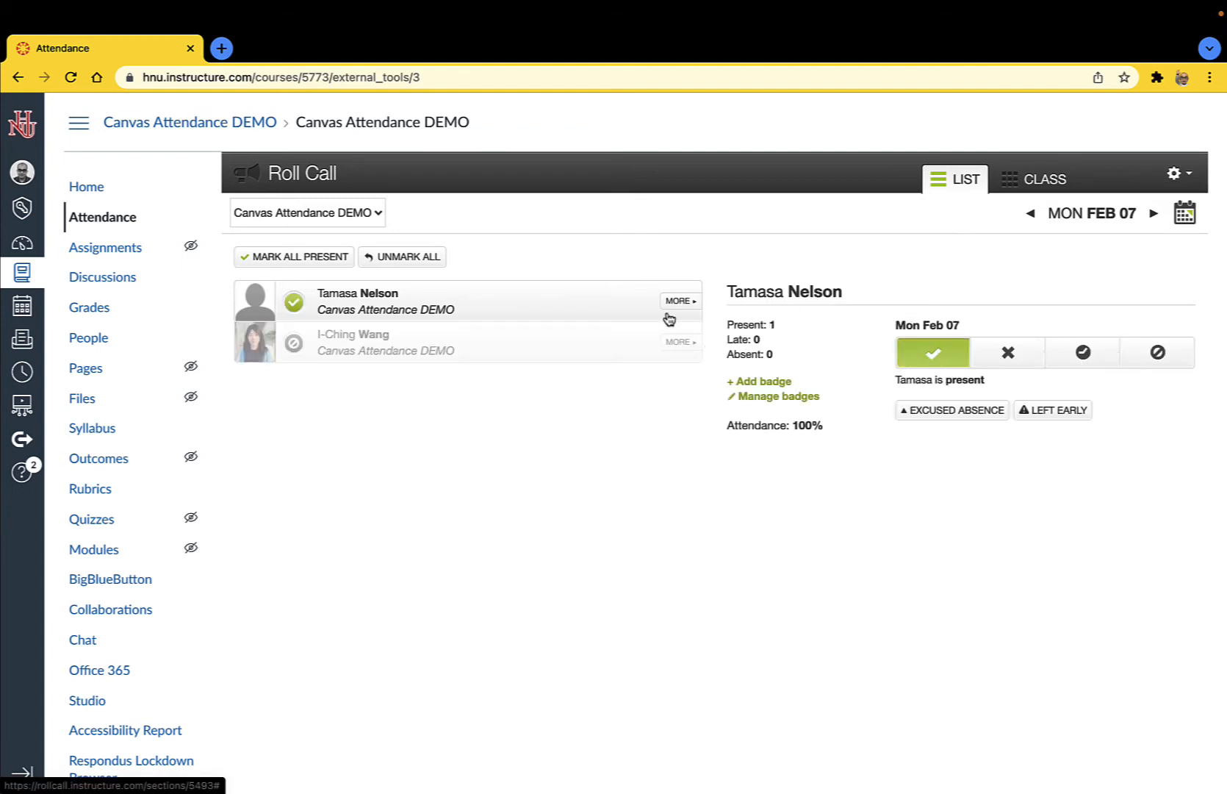
pyautogui.click(674, 343)
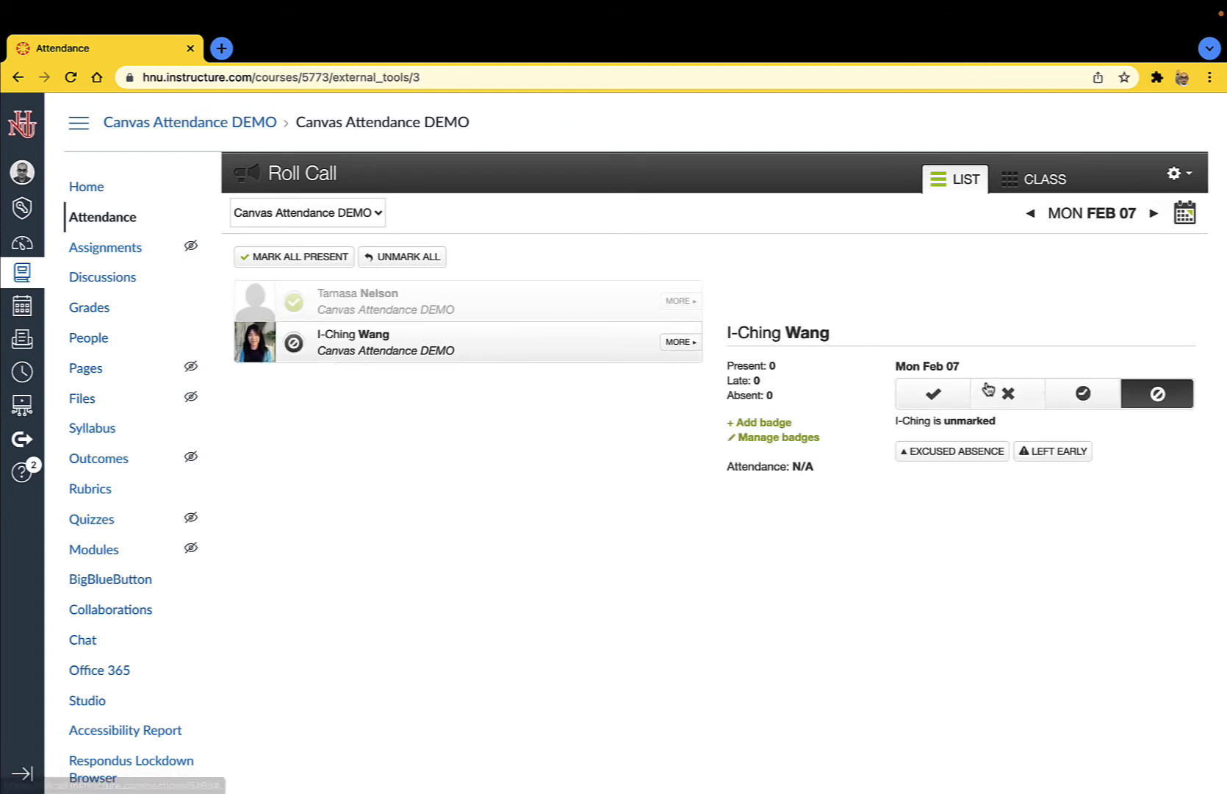
pyautogui.click(1066, 393)
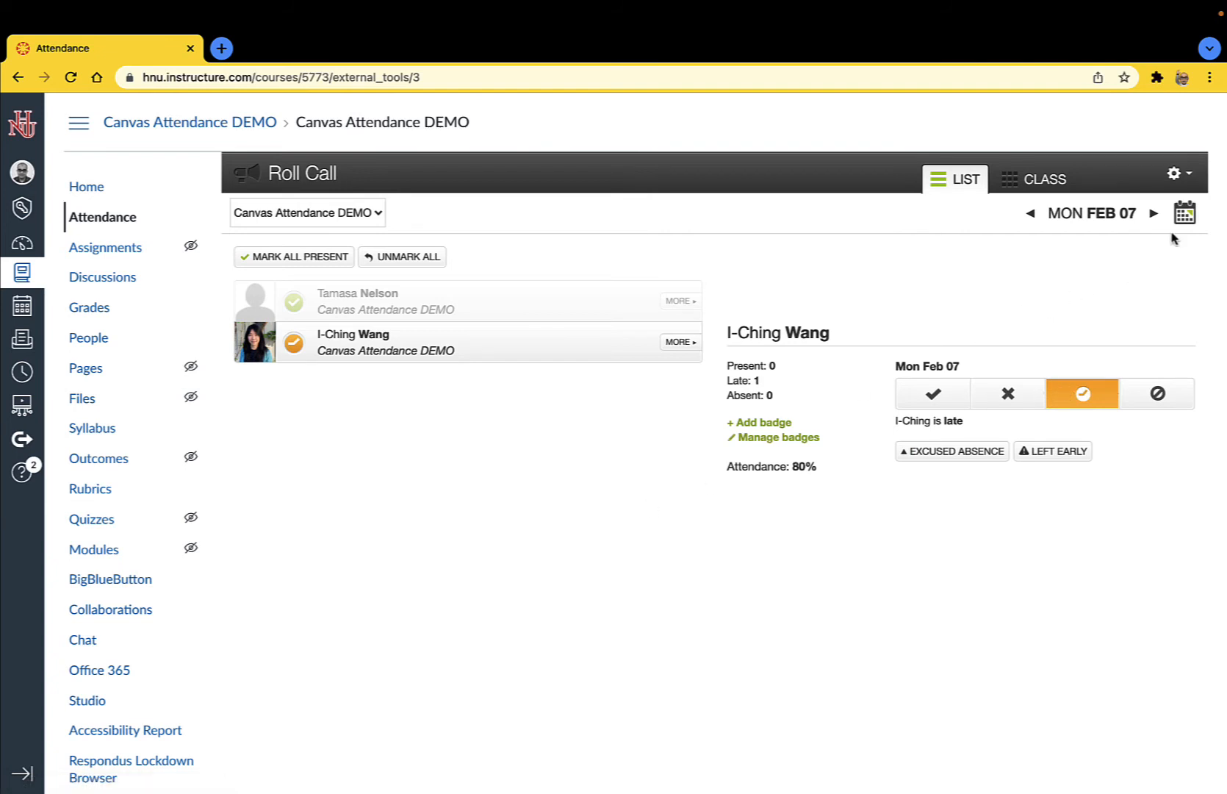
# - Switch the roll call date to Friday, February 4, 2022 using the calendar
pyautogui.click(1184, 214)
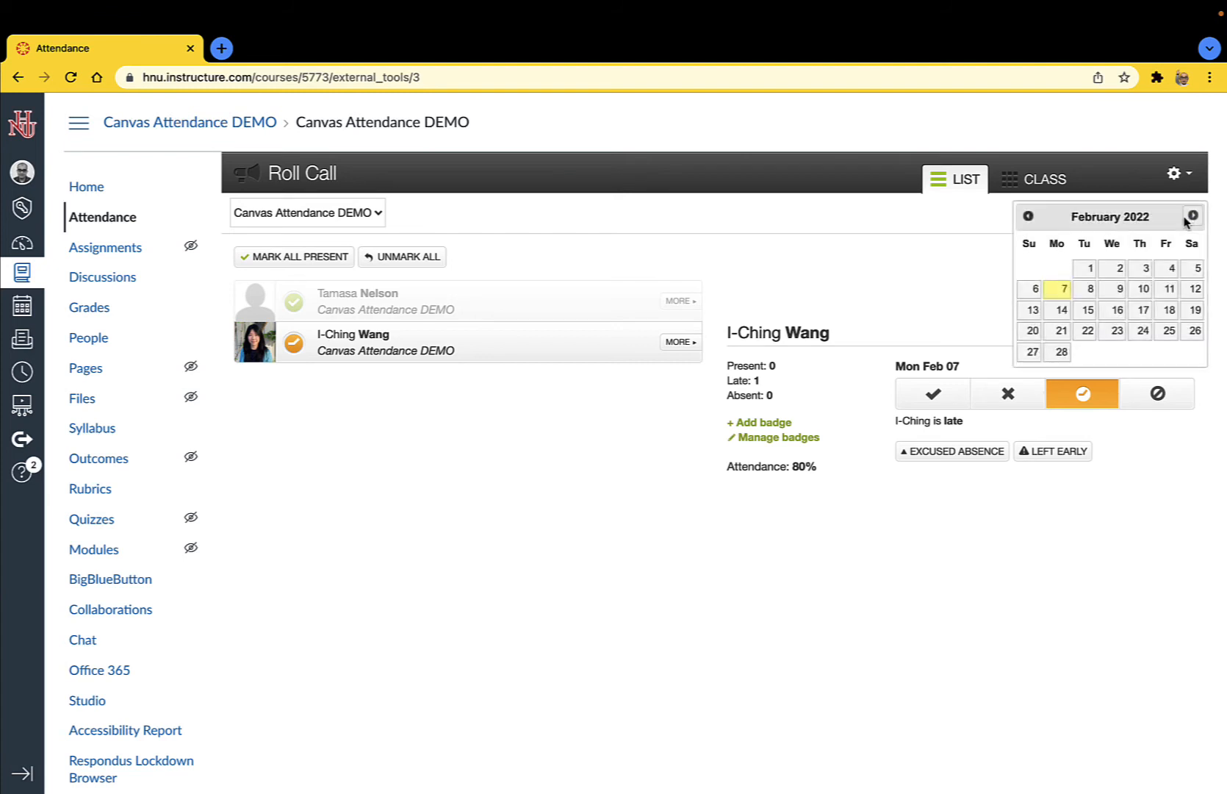
pyautogui.click(1170, 272)
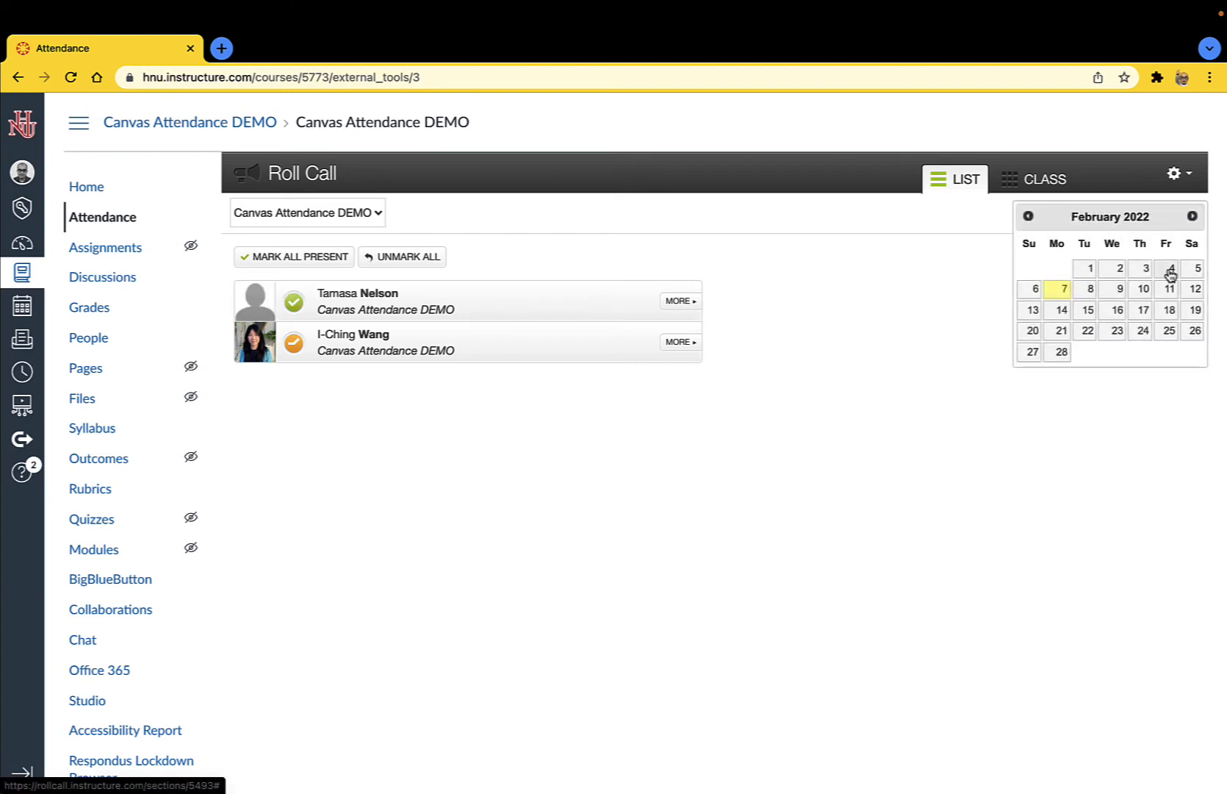
pyautogui.click(1170, 270)
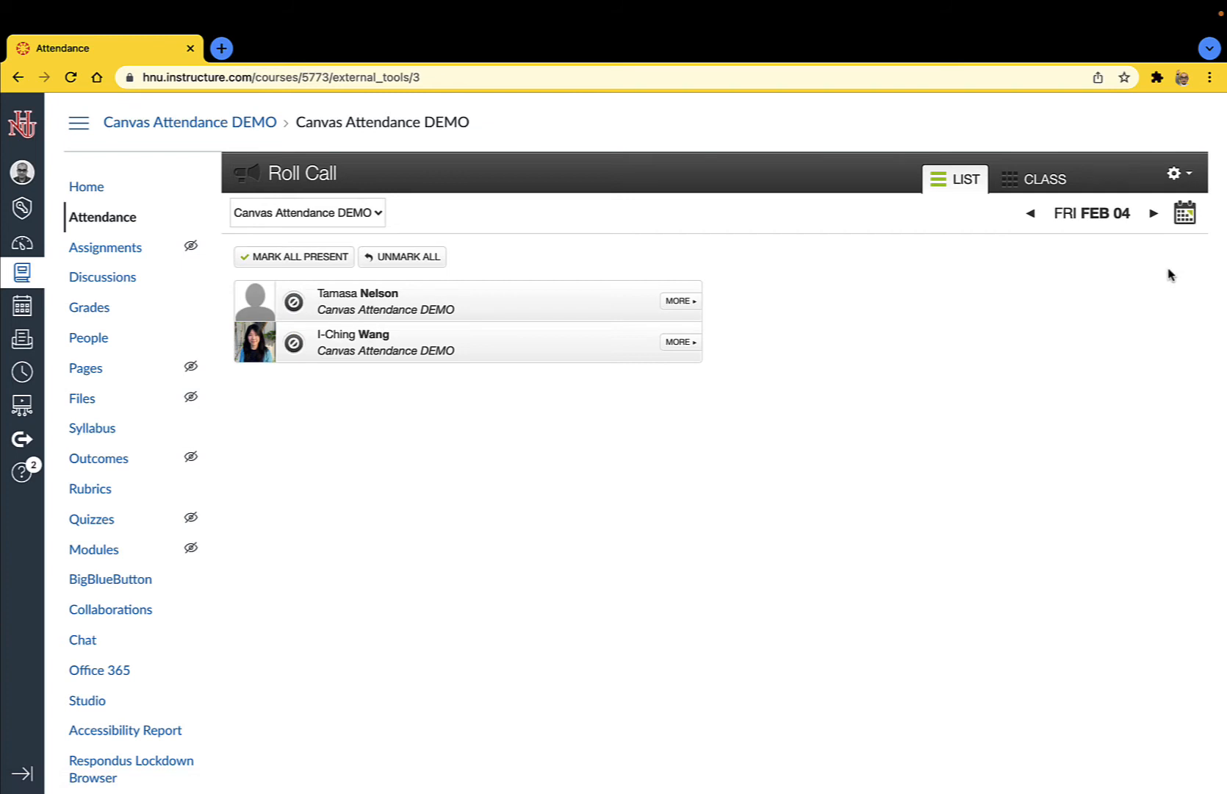
# - Mark all students present for Friday, February 4, and for Thursday, February 3 mark the first student absent and the second present
pyautogui.click(309, 261)
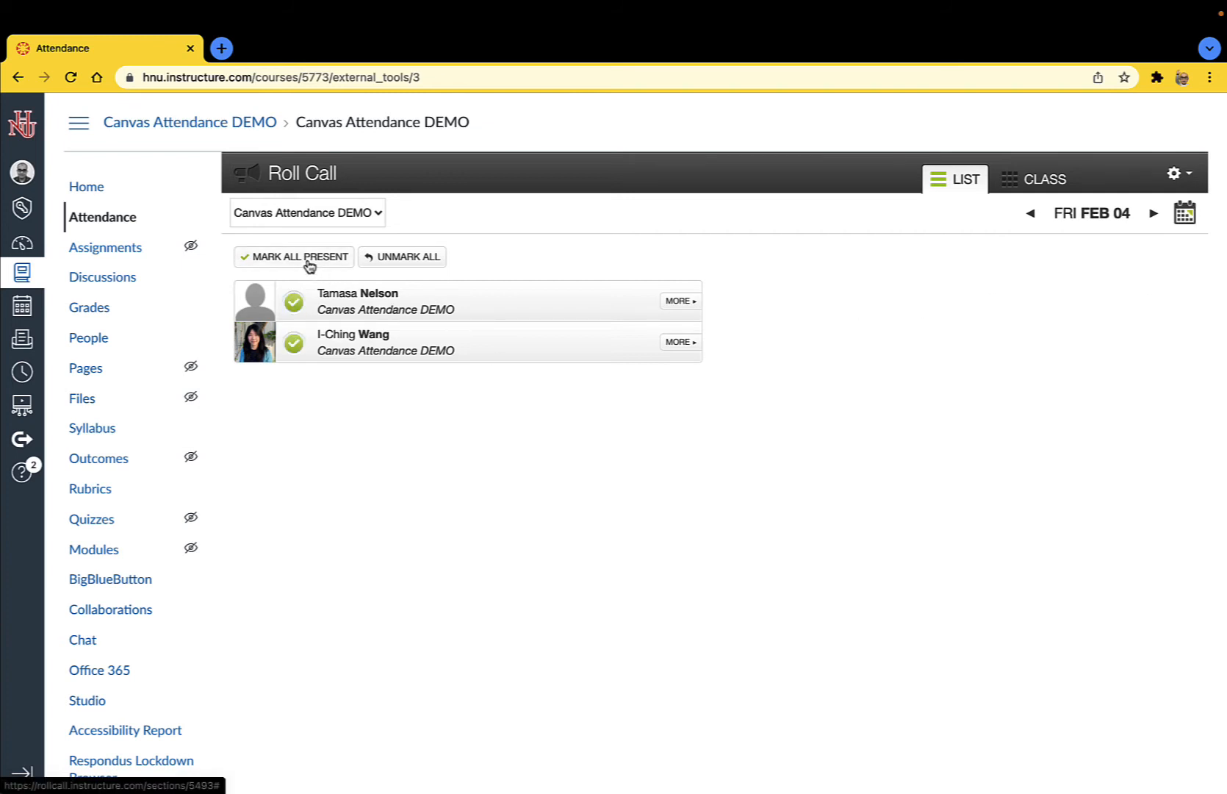
pyautogui.click(1032, 216)
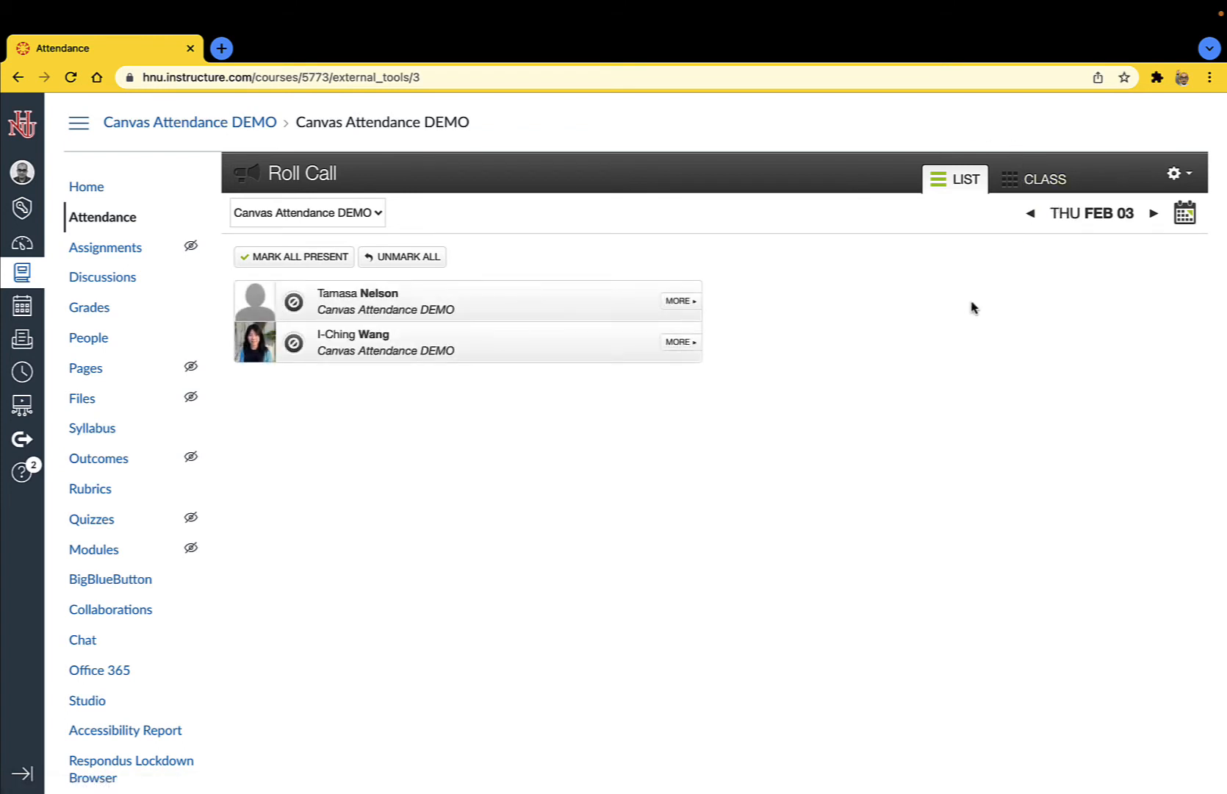
pyautogui.click(677, 300)
pyautogui.click(1008, 357)
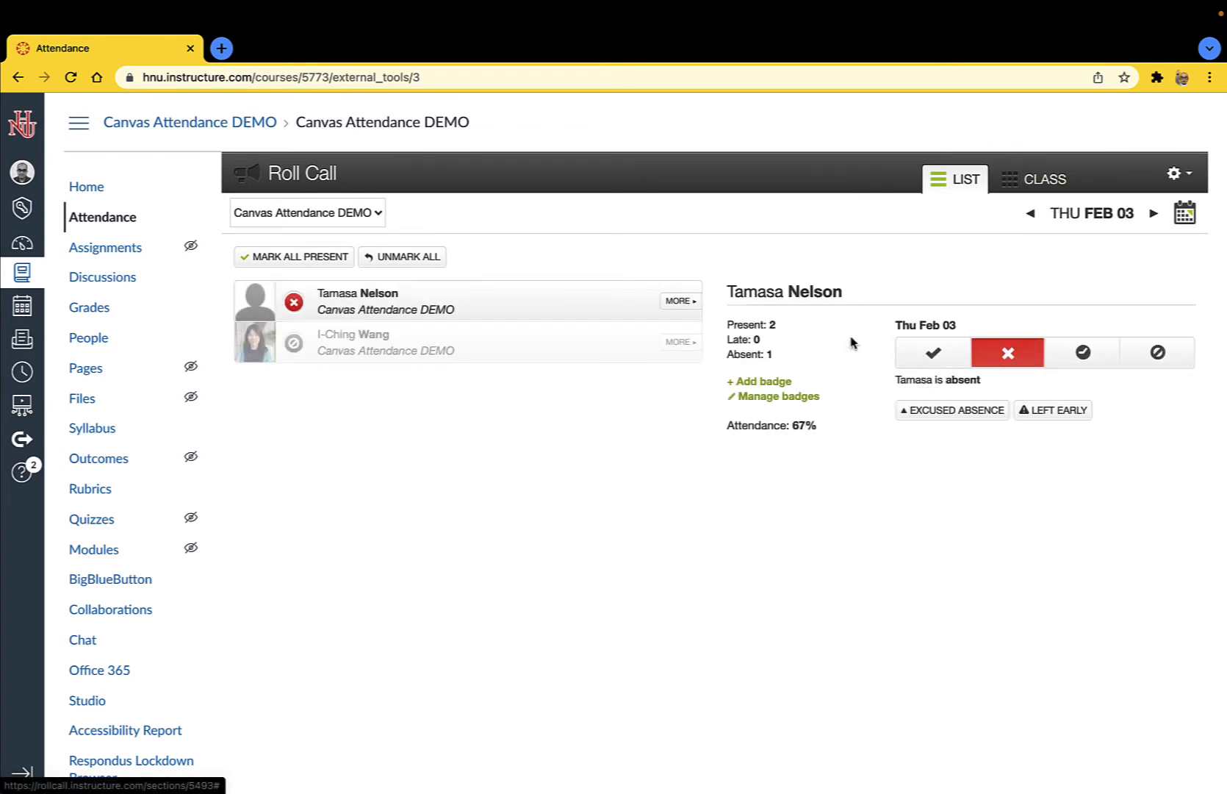
pyautogui.click(684, 344)
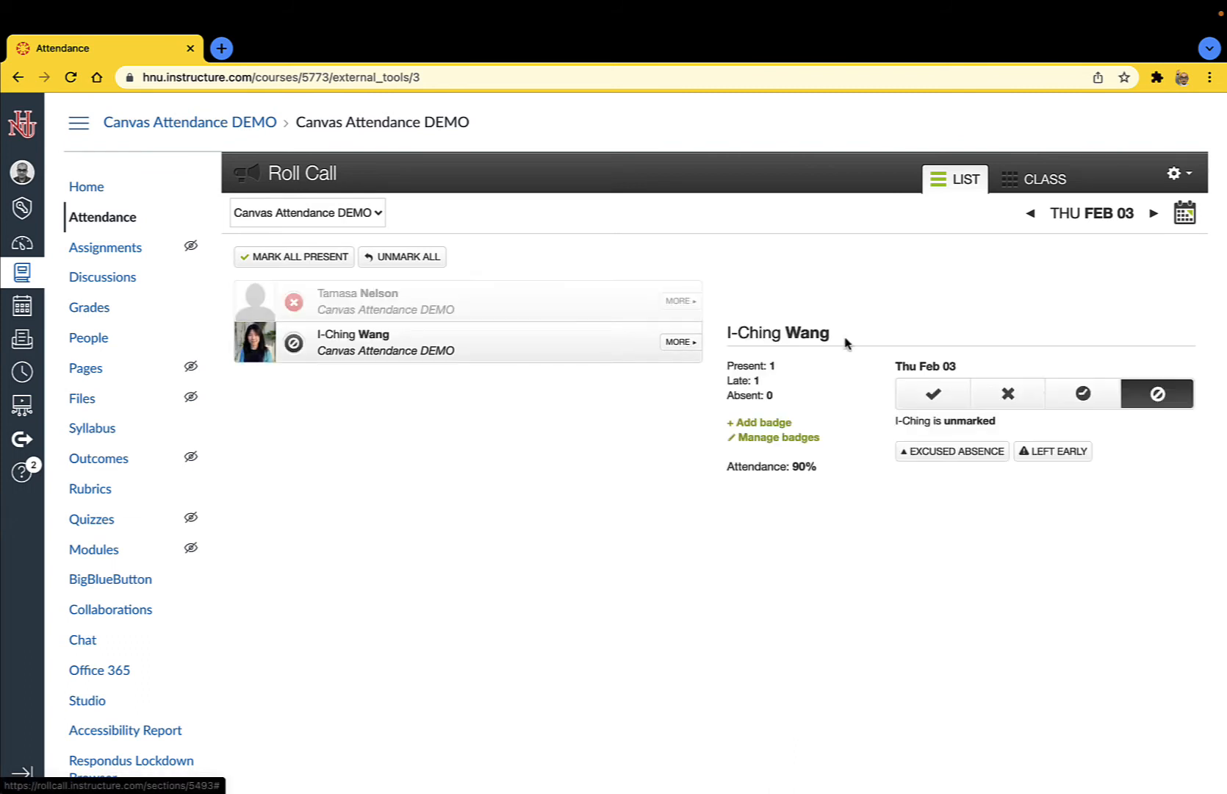
pyautogui.click(914, 388)
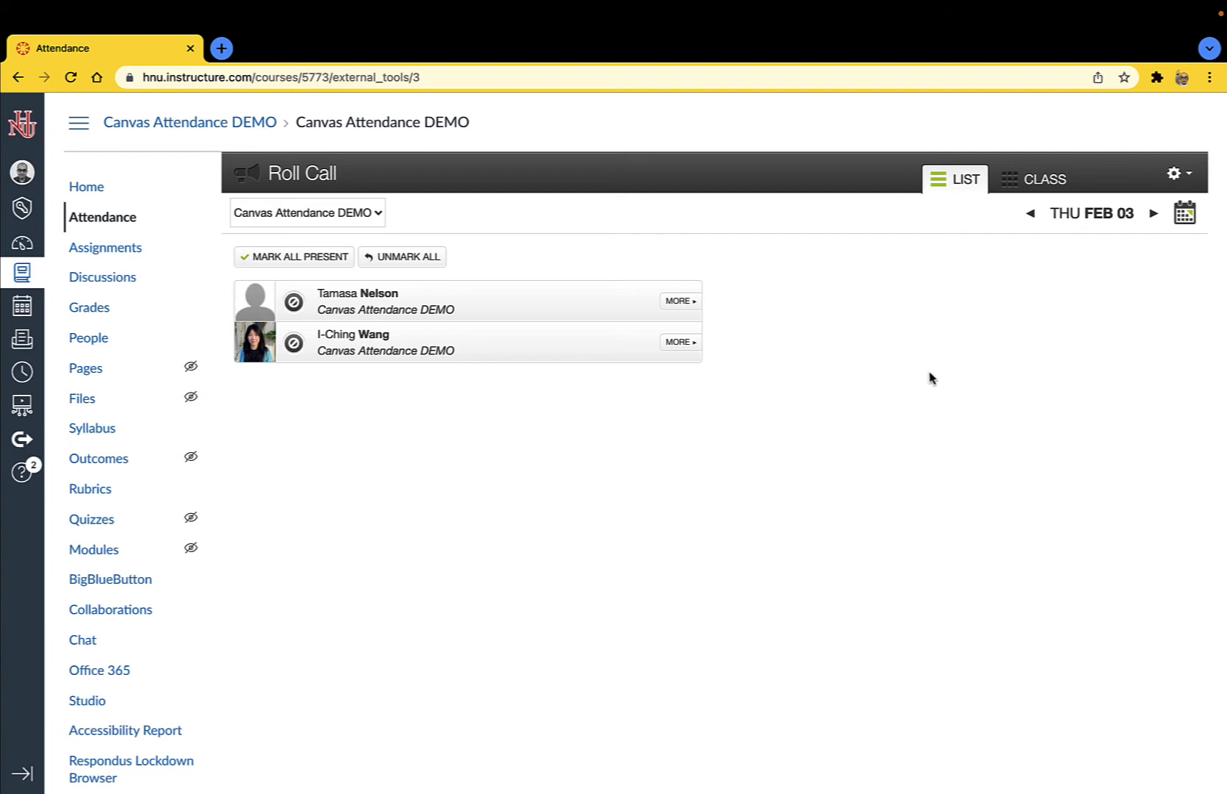
# - Review the Roll Call settings for final-grade counting and lateness percentage alongside the Roll Call Attendance assignment on the Assignments page
pyautogui.click(1176, 176)
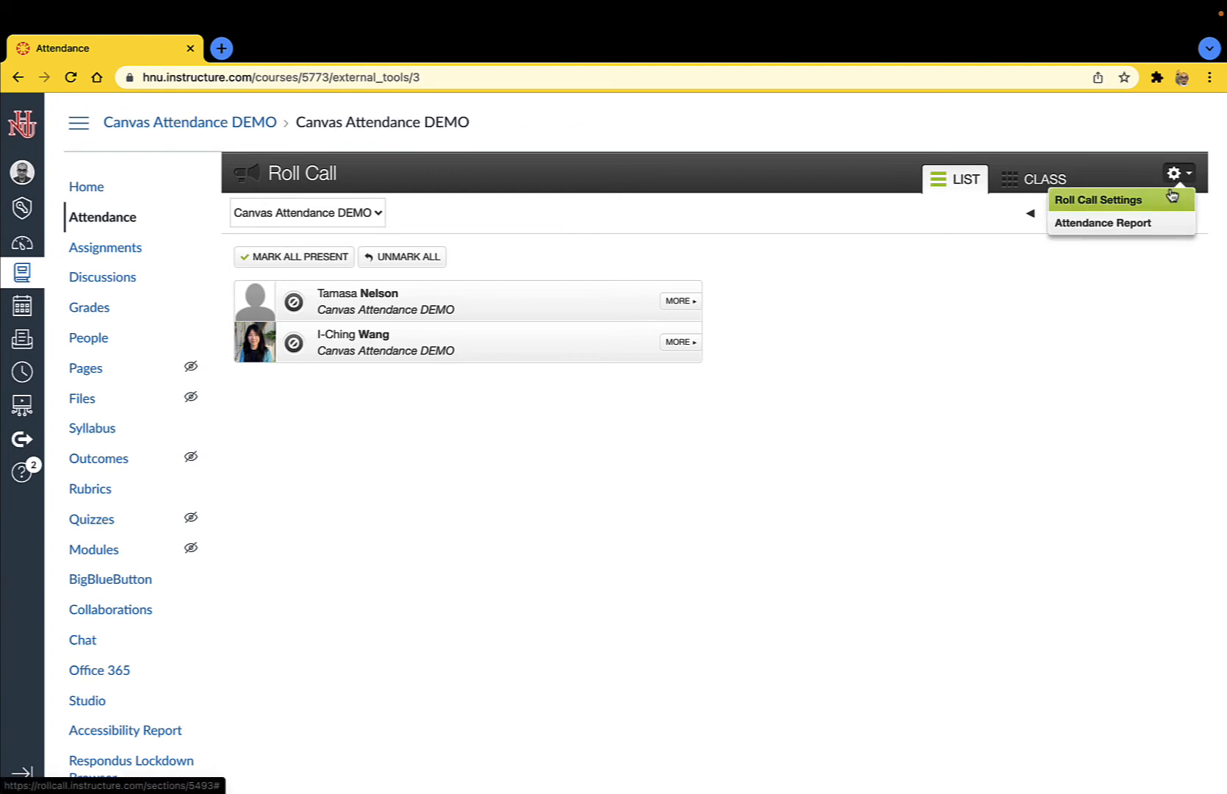
pyautogui.click(1164, 210)
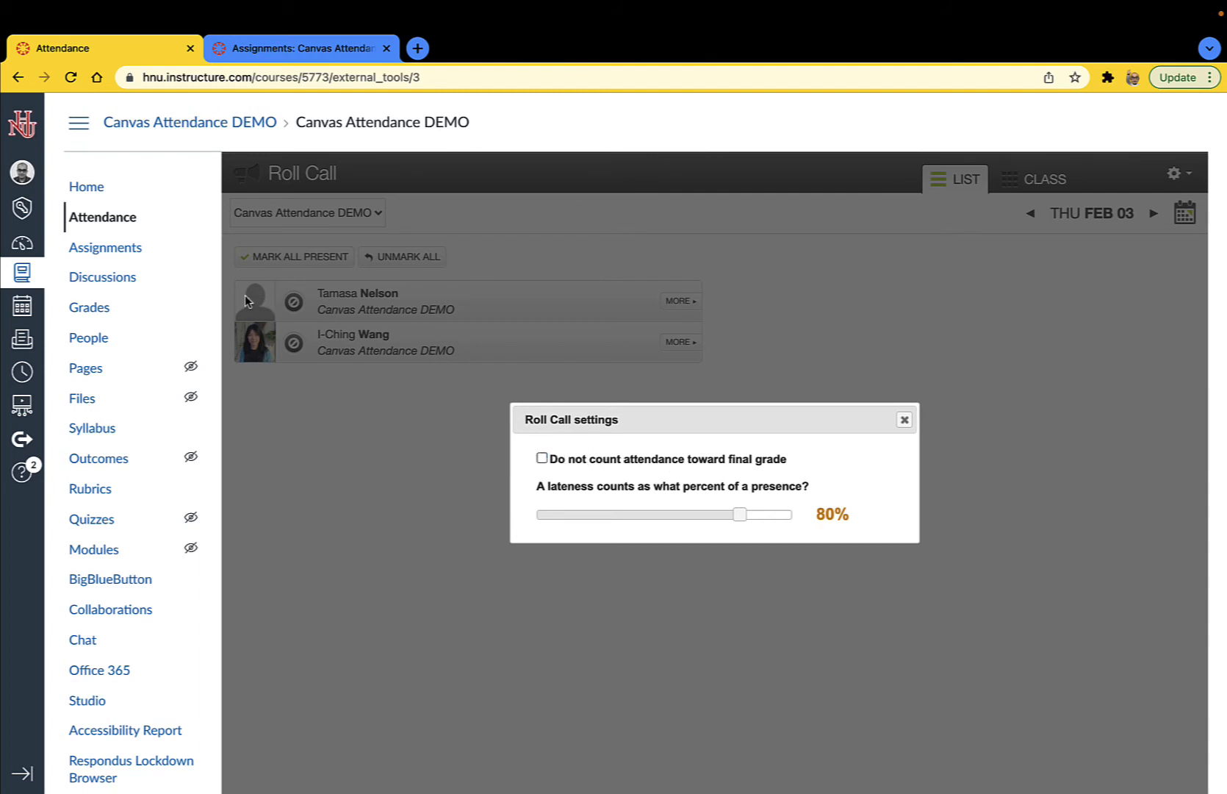
pyautogui.click(300, 52)
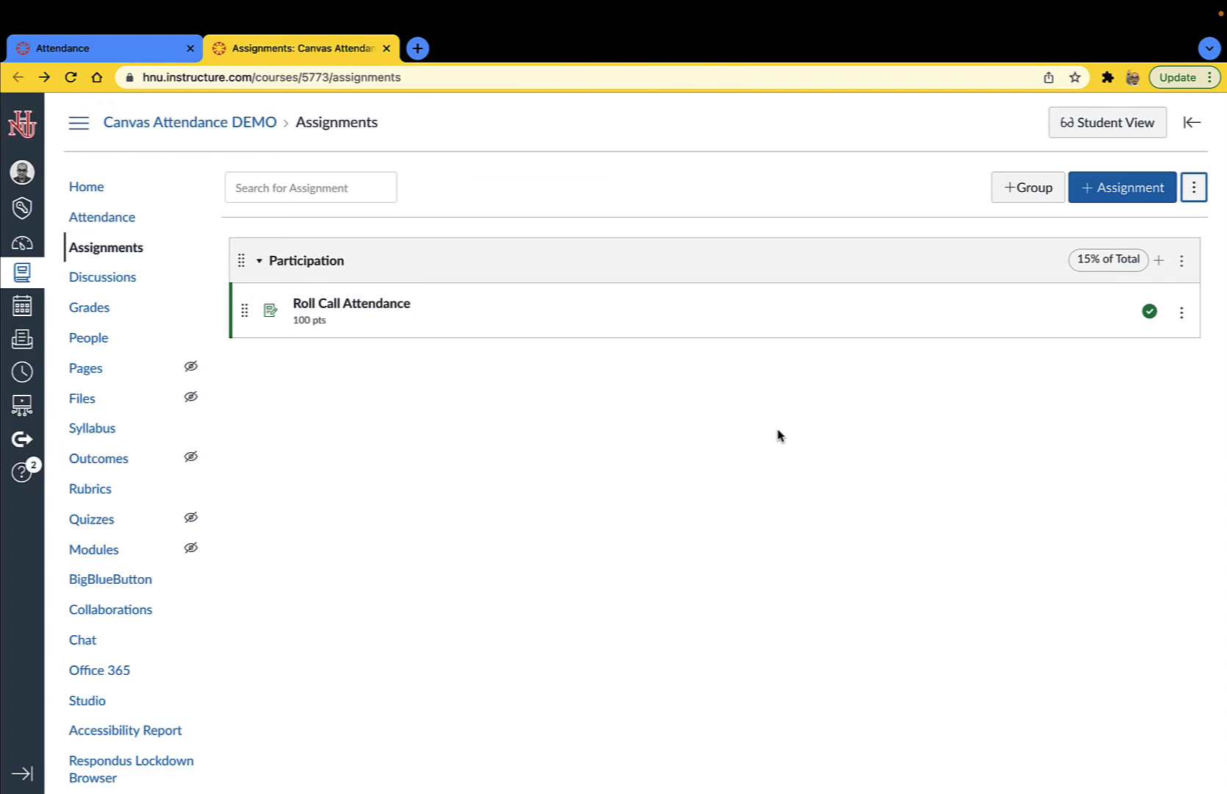
pyautogui.click(133, 51)
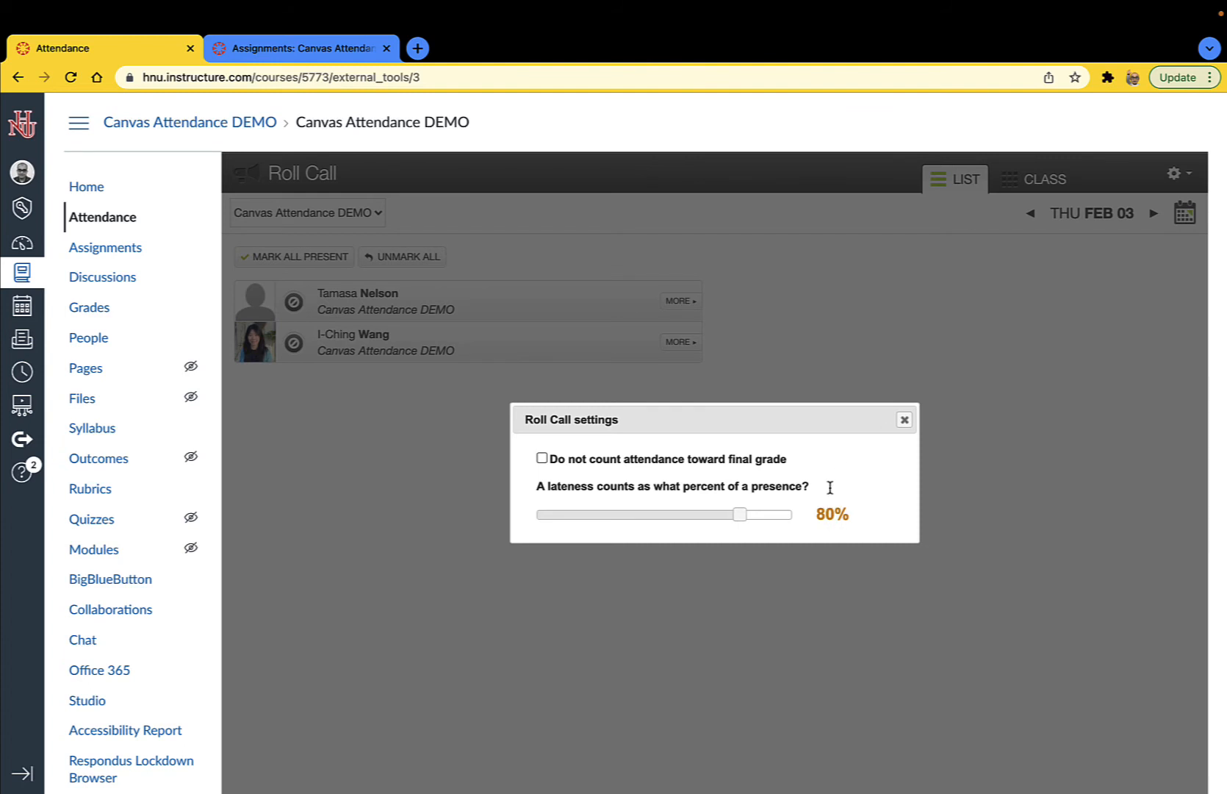
pyautogui.click(358, 58)
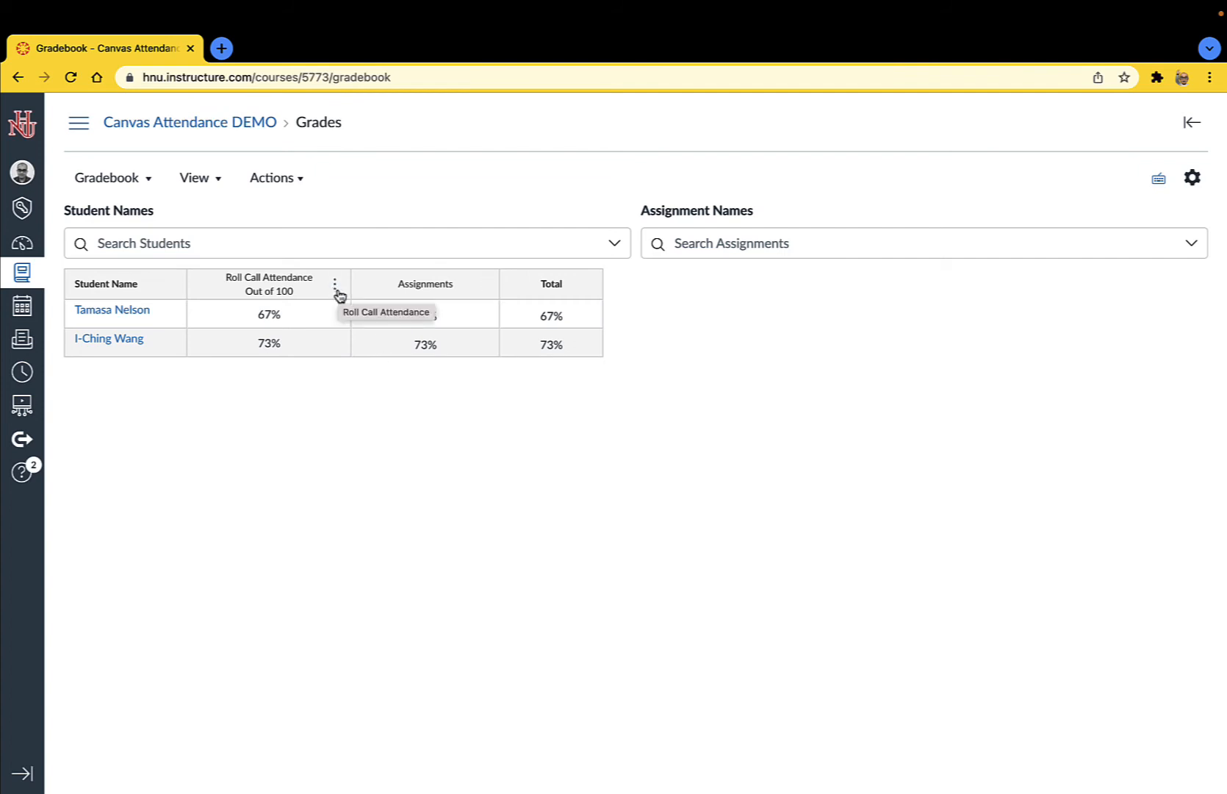
# - Set the grade posting policy of the Roll Call Attendance column in the gradebook to Manually and save it
pyautogui.click(335, 284)
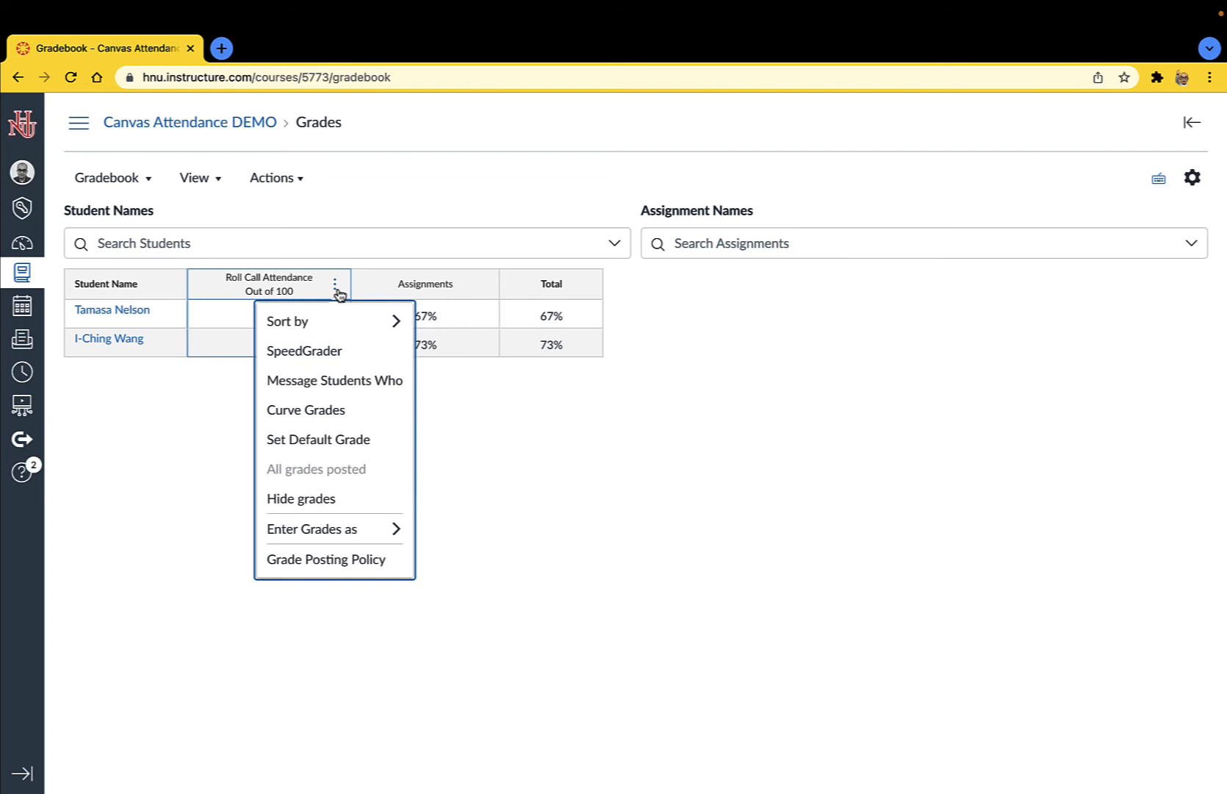
pyautogui.click(392, 569)
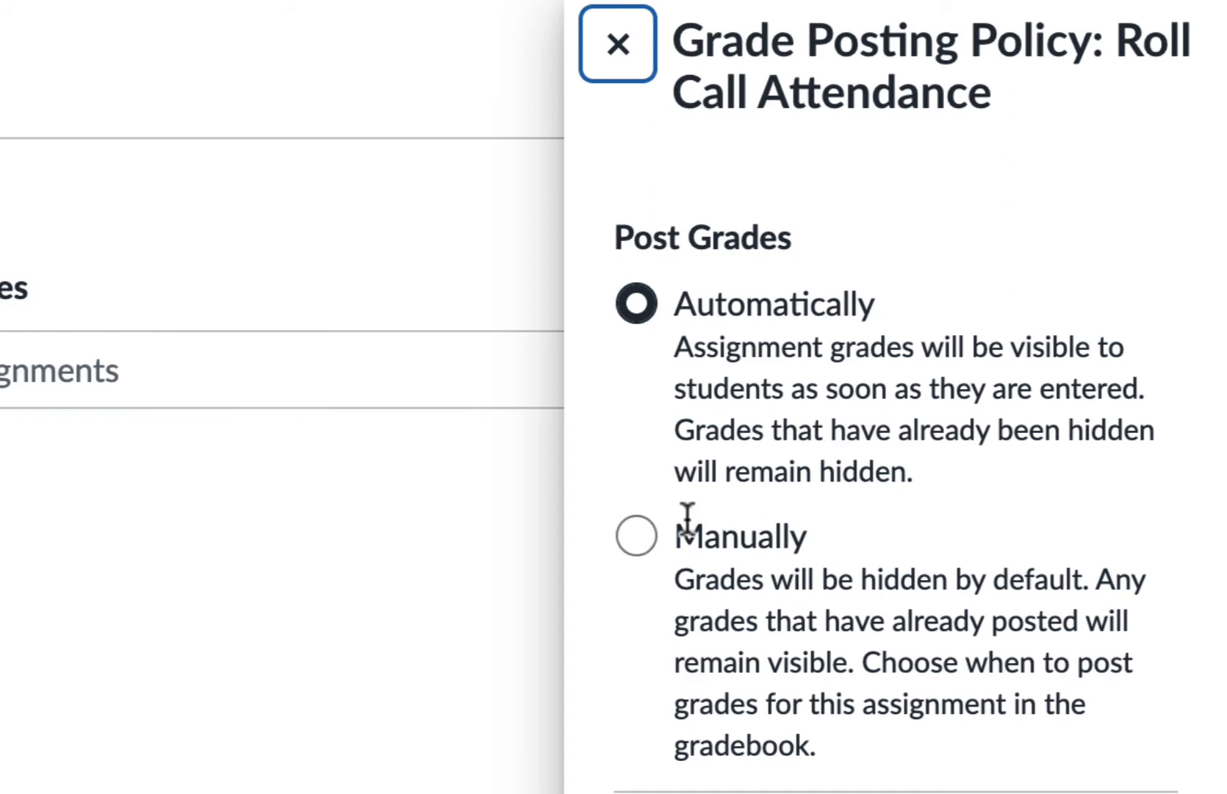
pyautogui.click(633, 538)
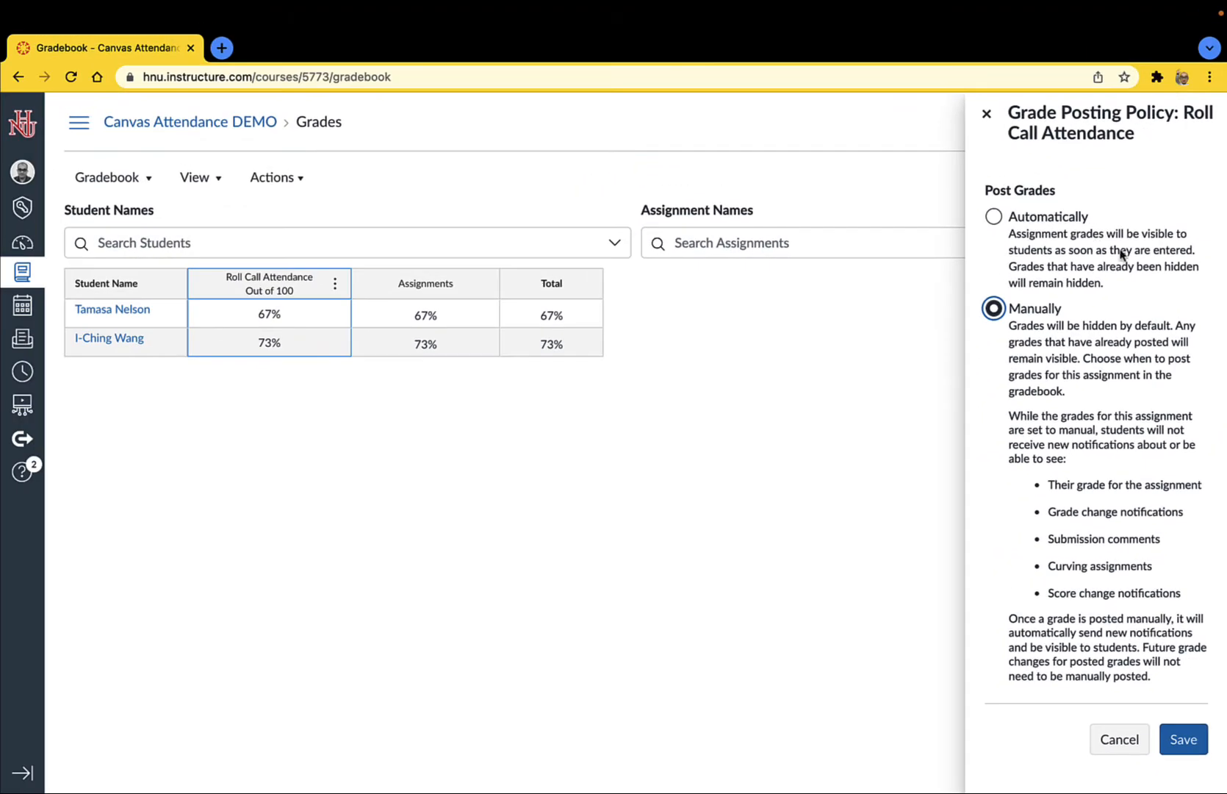
pyautogui.click(1187, 746)
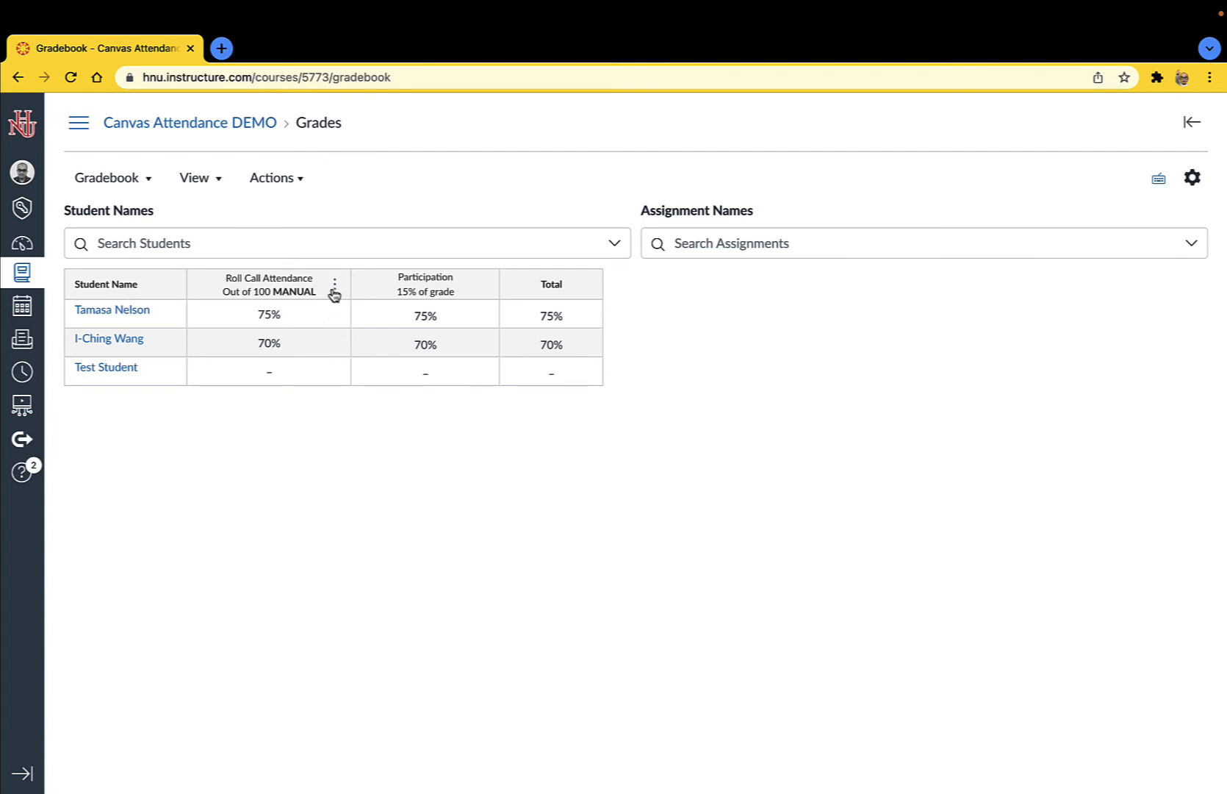
# - Hide the Roll Call Attendance grades from all students in the gradebook
pyautogui.click(335, 288)
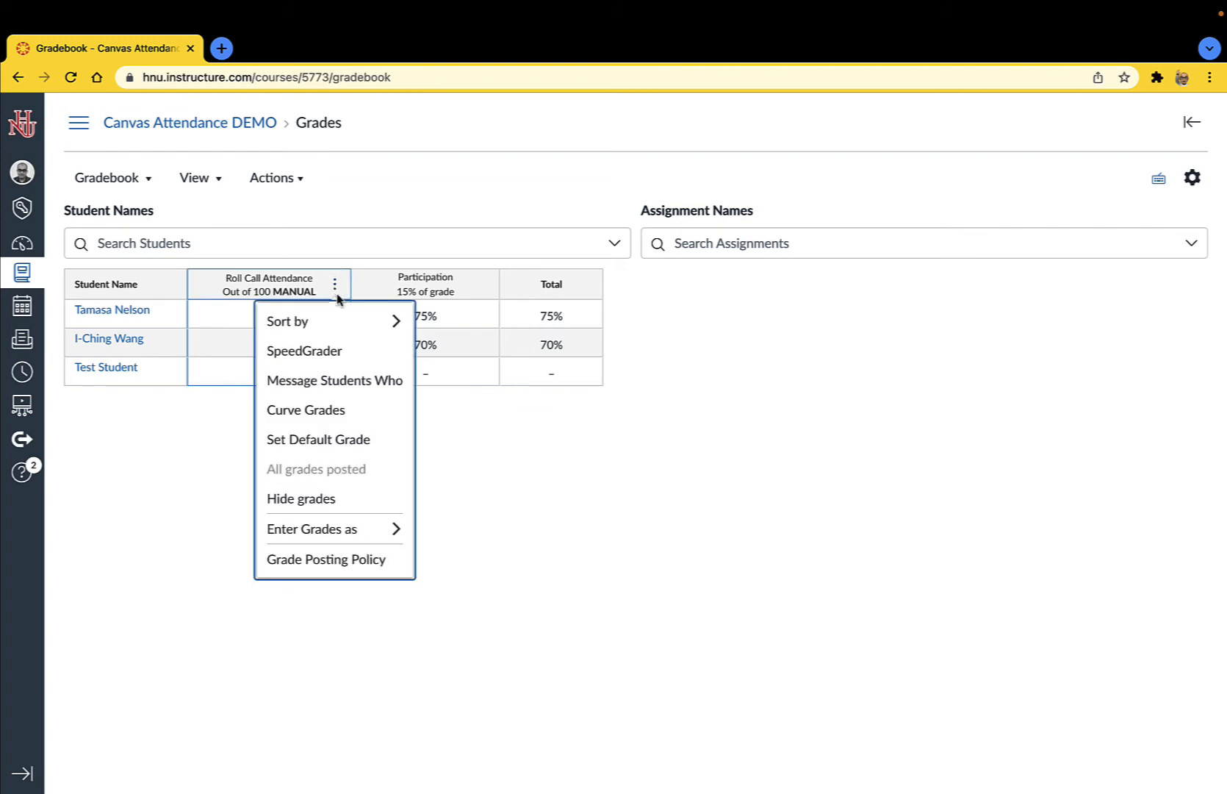
pyautogui.click(385, 506)
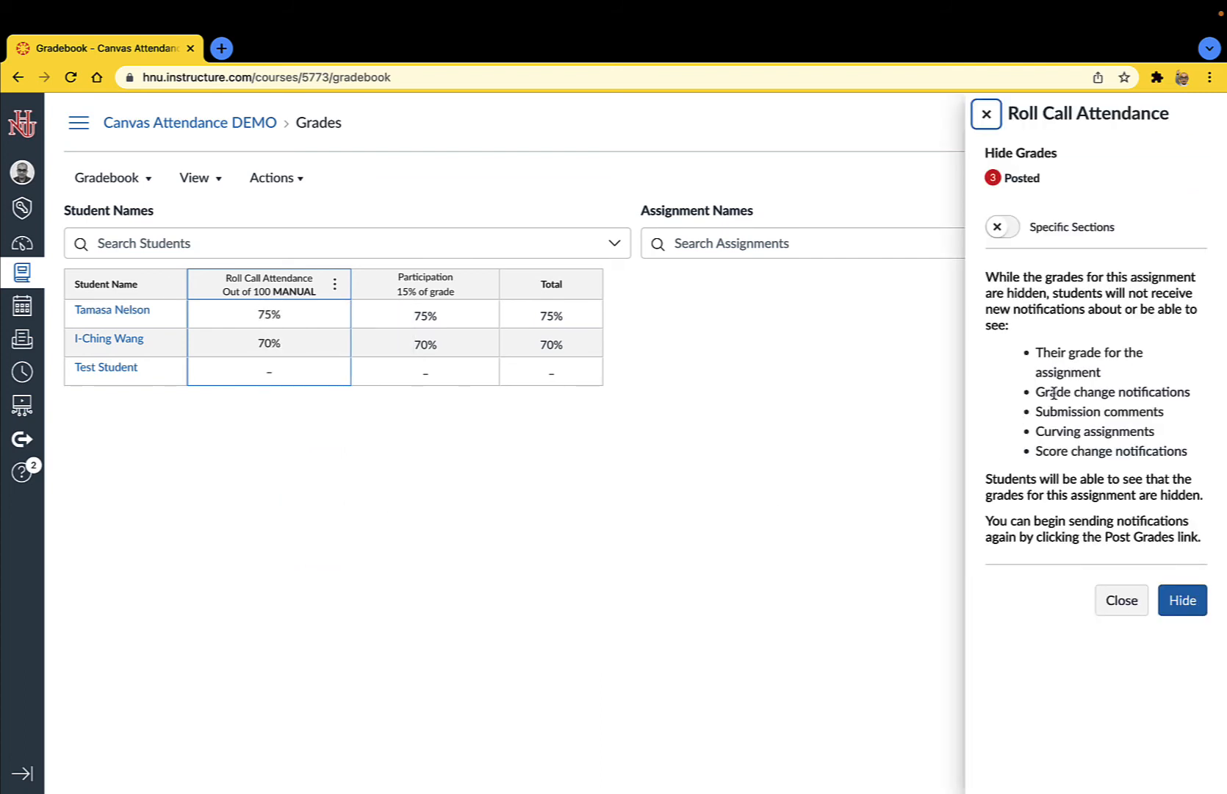
pyautogui.click(1181, 592)
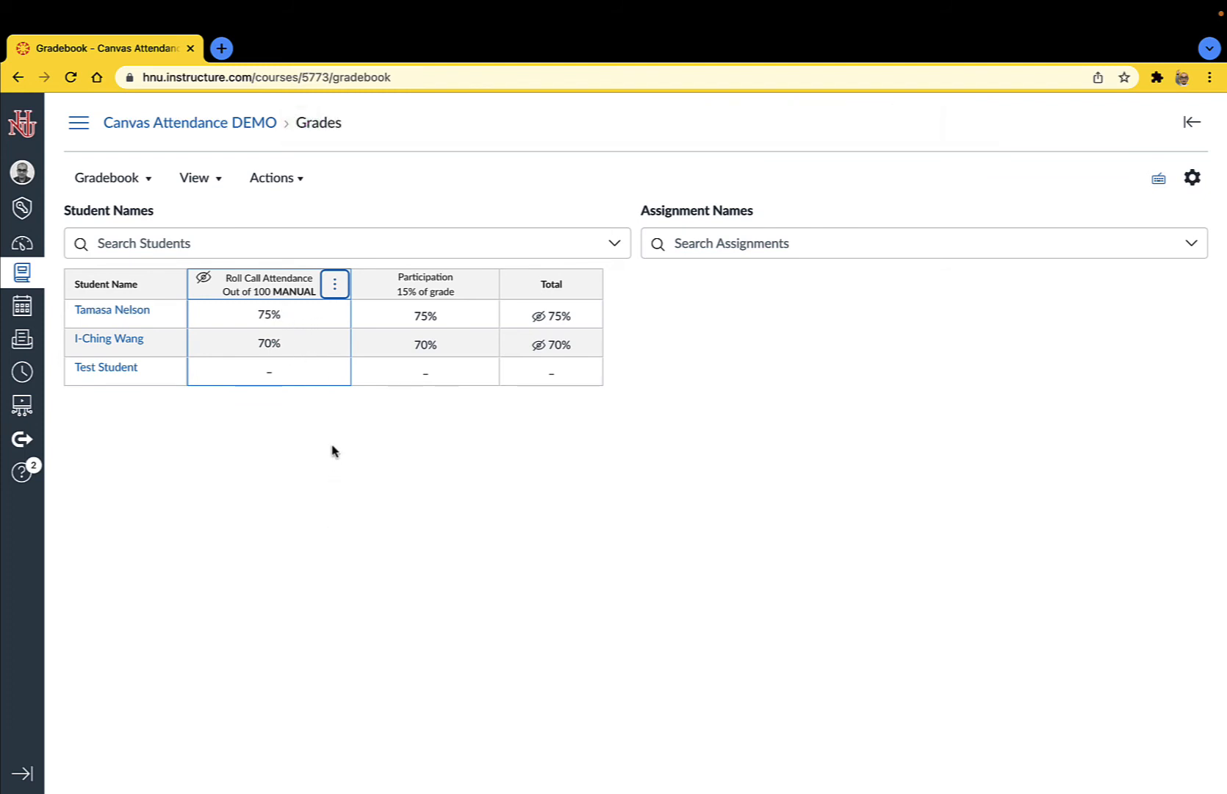
# - Post the hidden Roll Call Attendance grades to Everyone
pyautogui.click(332, 286)
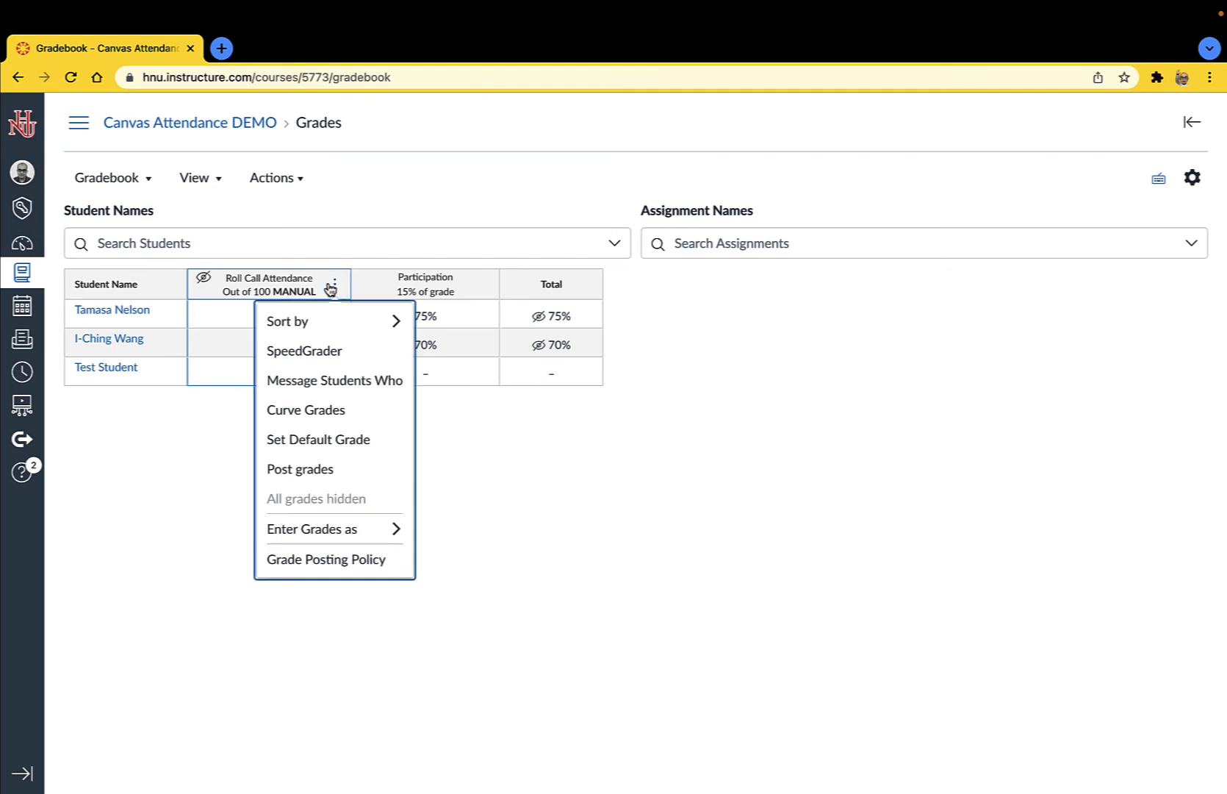
pyautogui.click(383, 473)
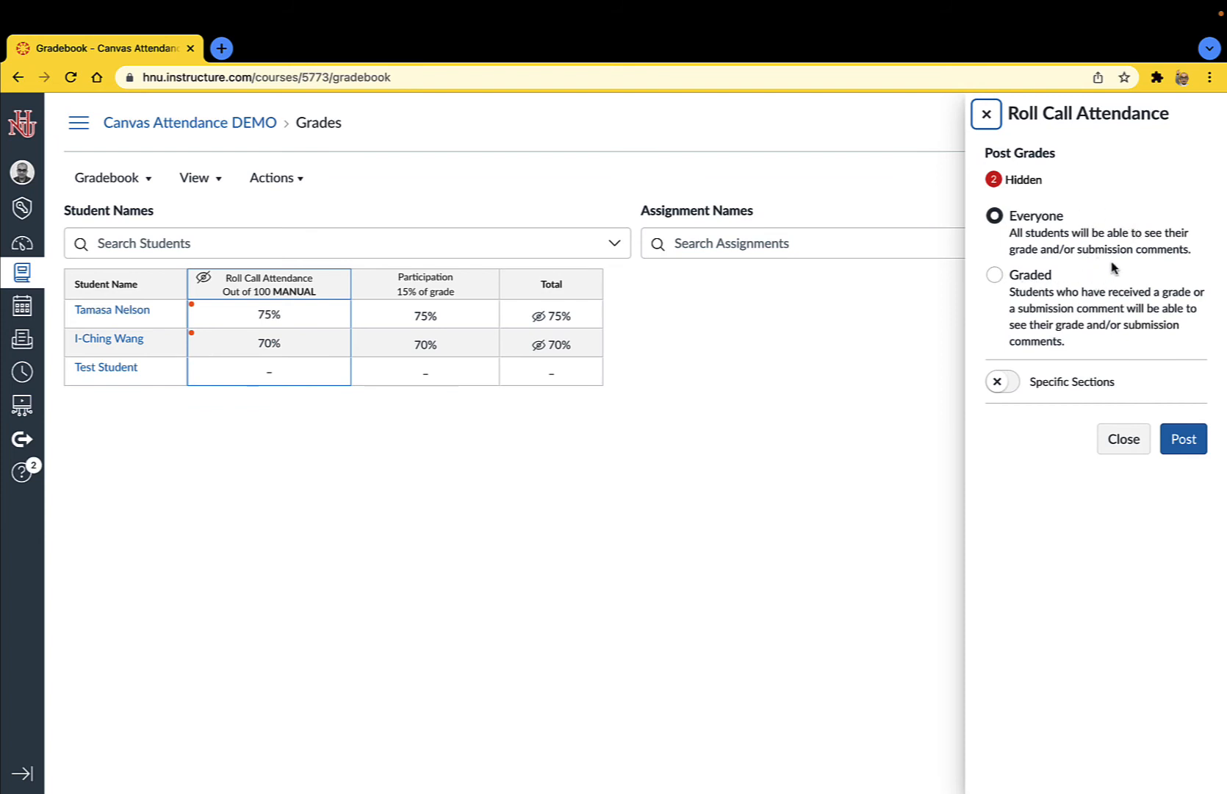
pyautogui.click(1180, 440)
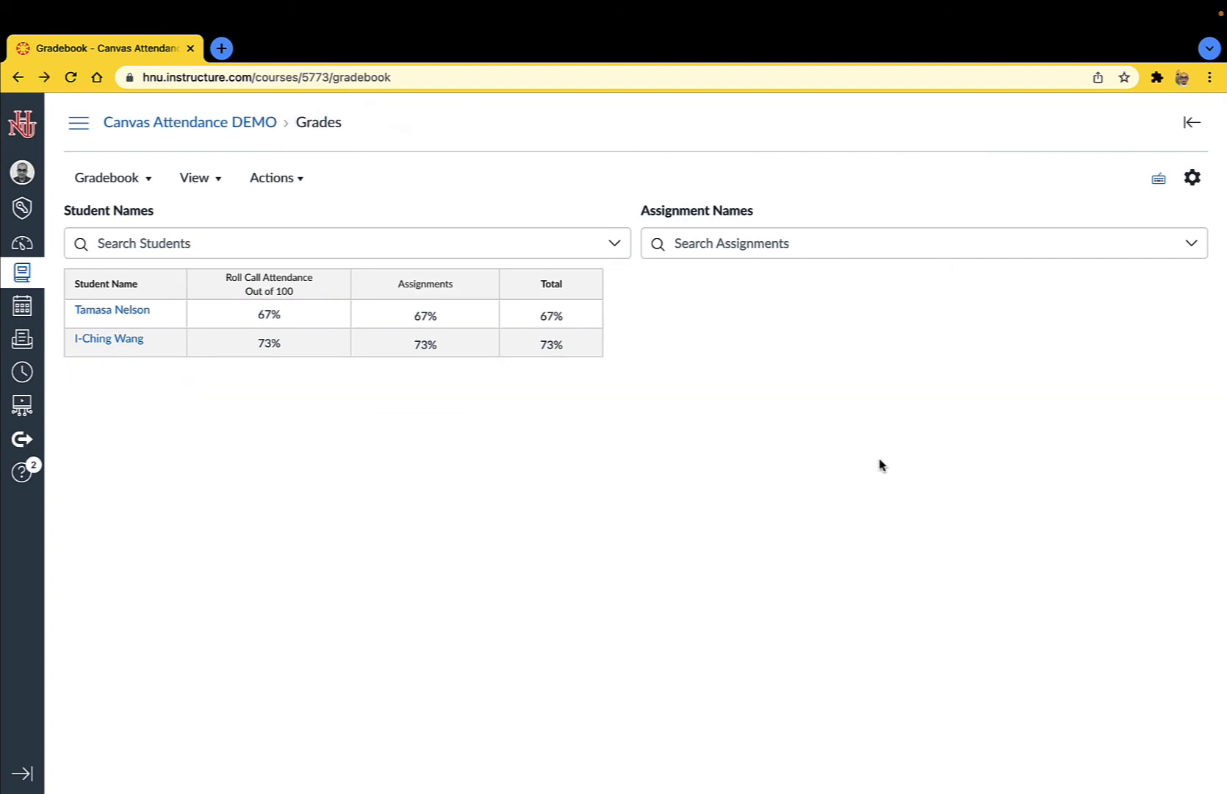
# - Return to the course's Attendance tool and run an attendance report without filters, sent to the prefilled e-mail address
pyautogui.click(88, 127)
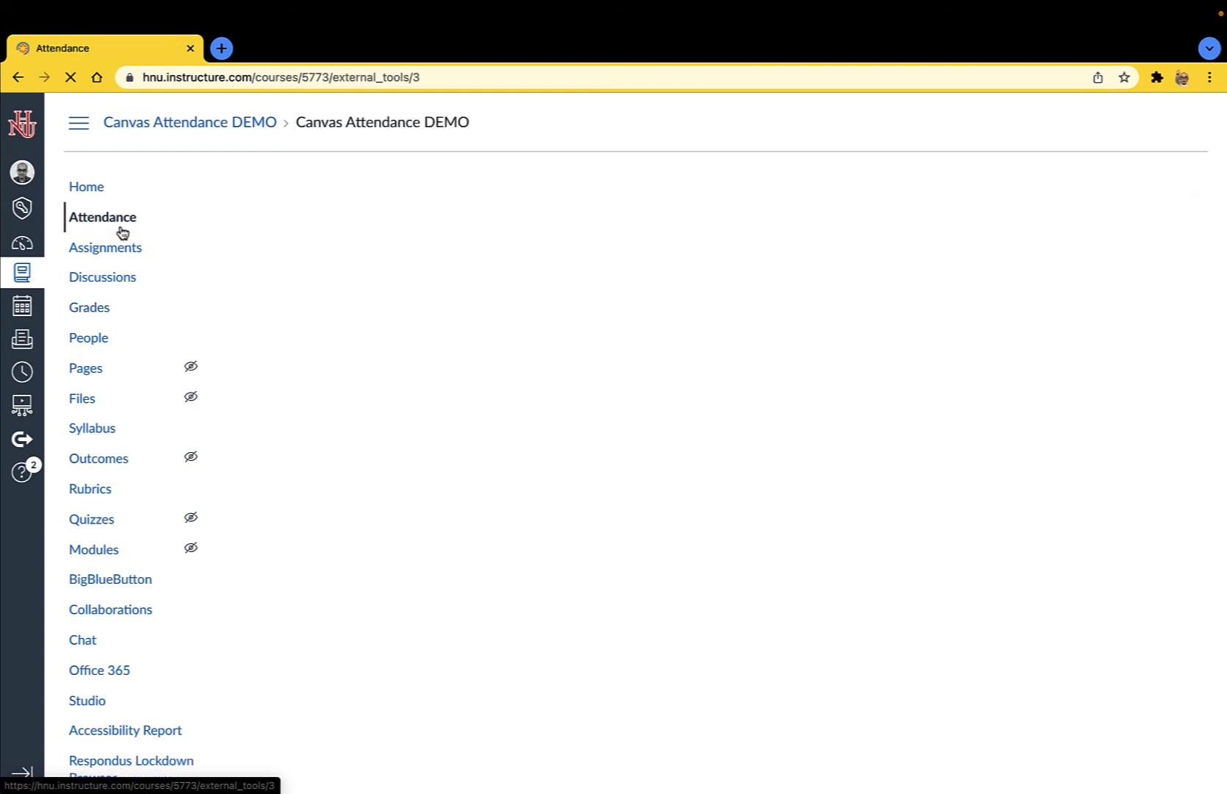
pyautogui.click(1173, 173)
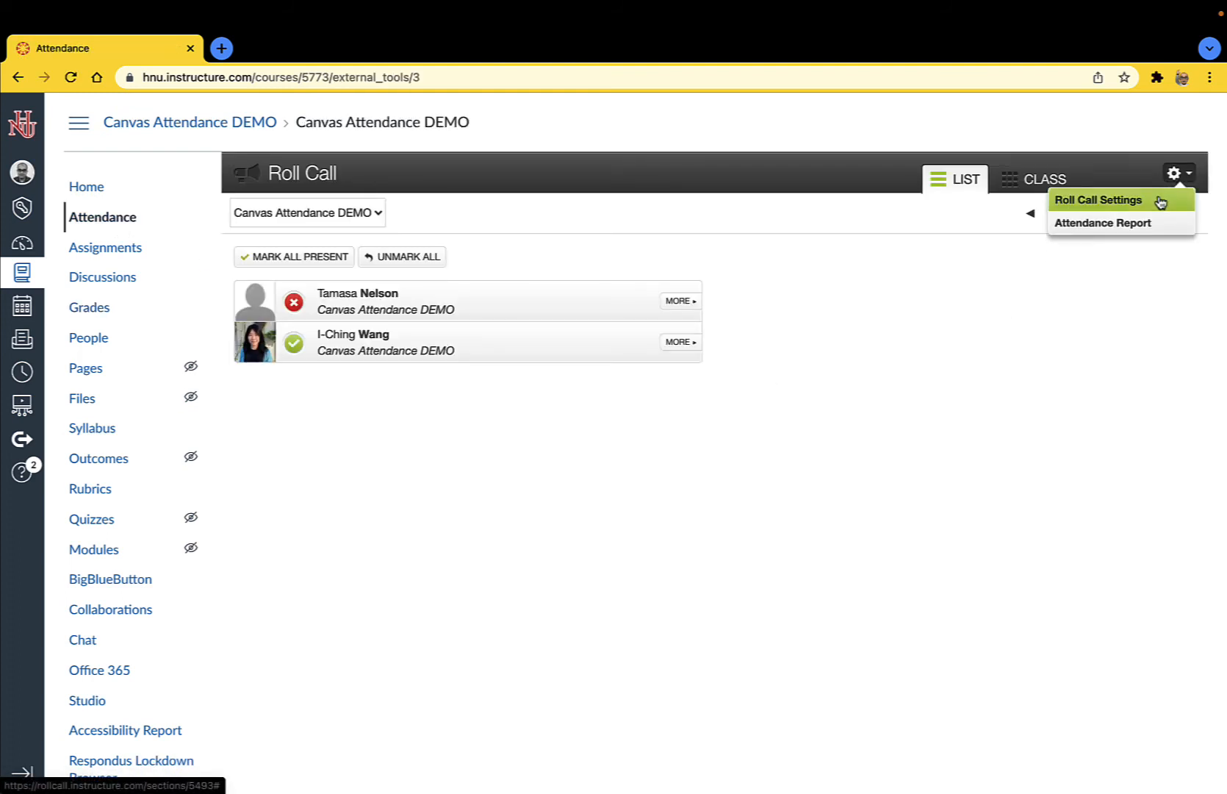
pyautogui.click(1165, 223)
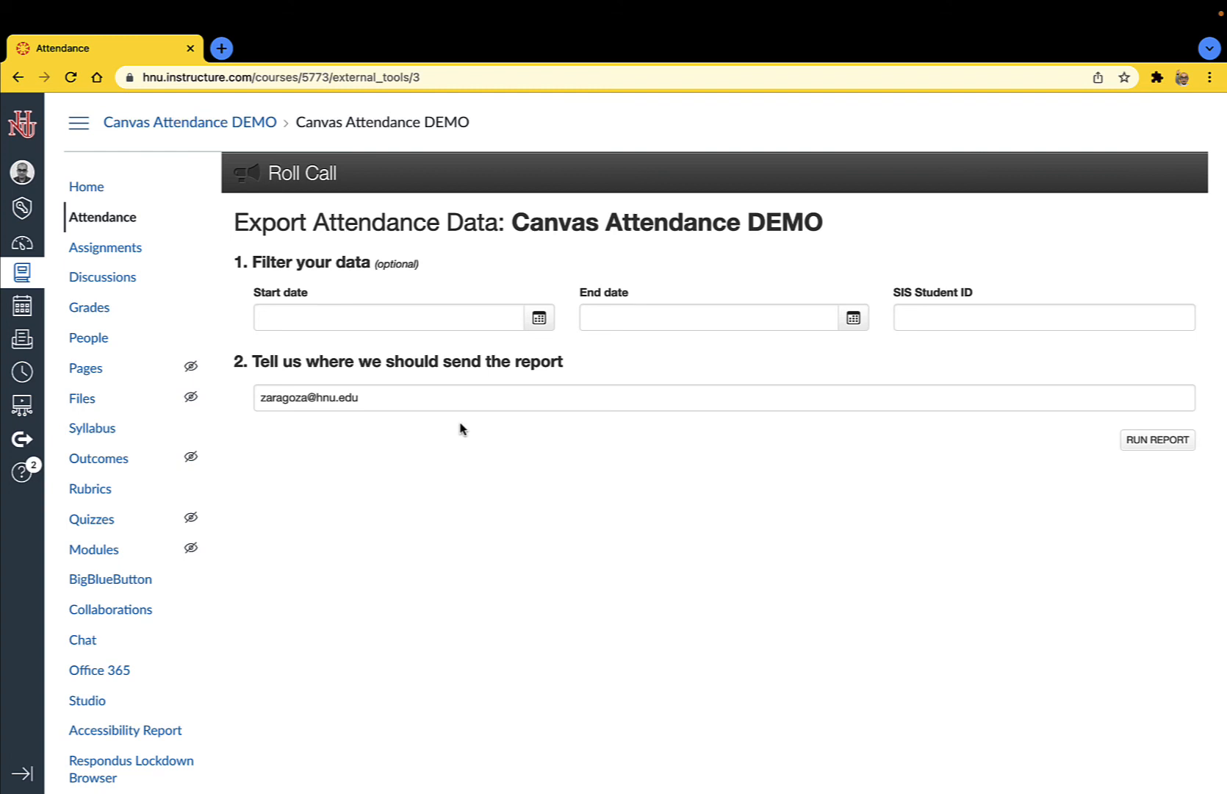
pyautogui.click(1142, 445)
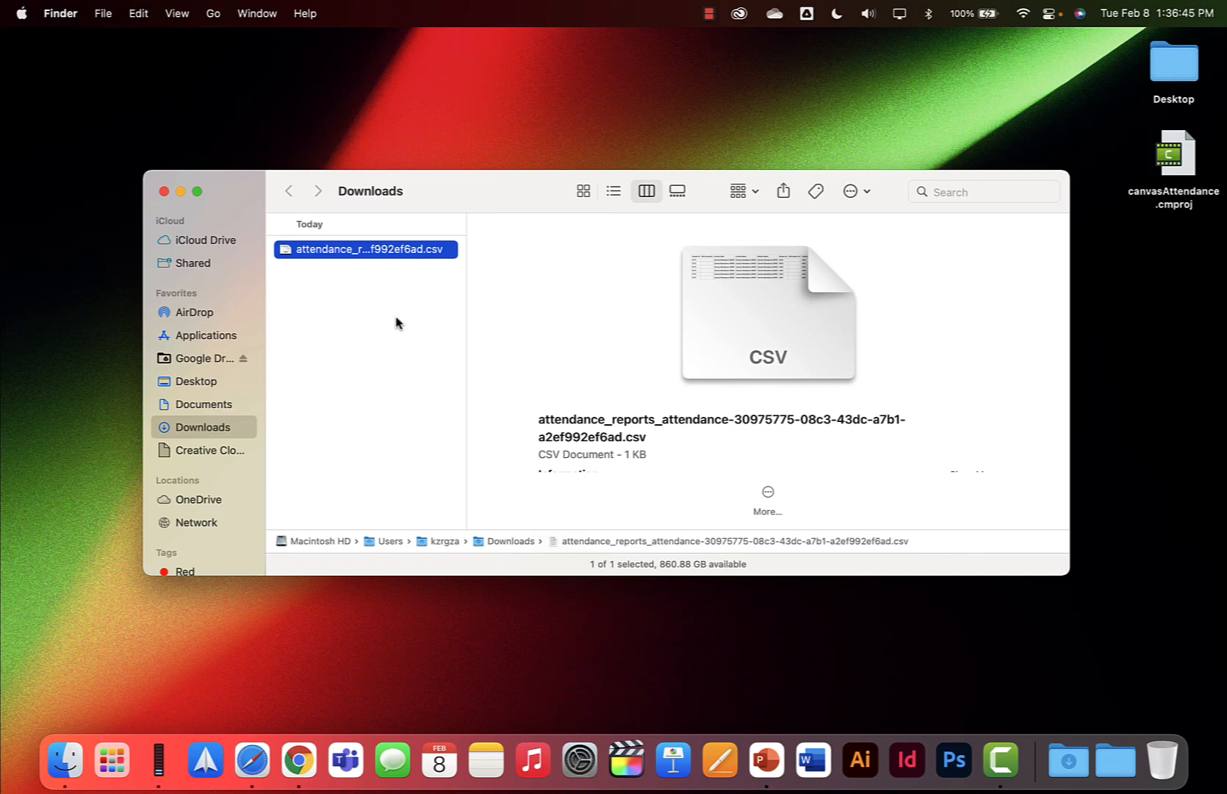
# - View the downloaded attendance report CSV in Numbers and return to the Downloads folder in Finder
pyautogui.doubleClick(446, 253)
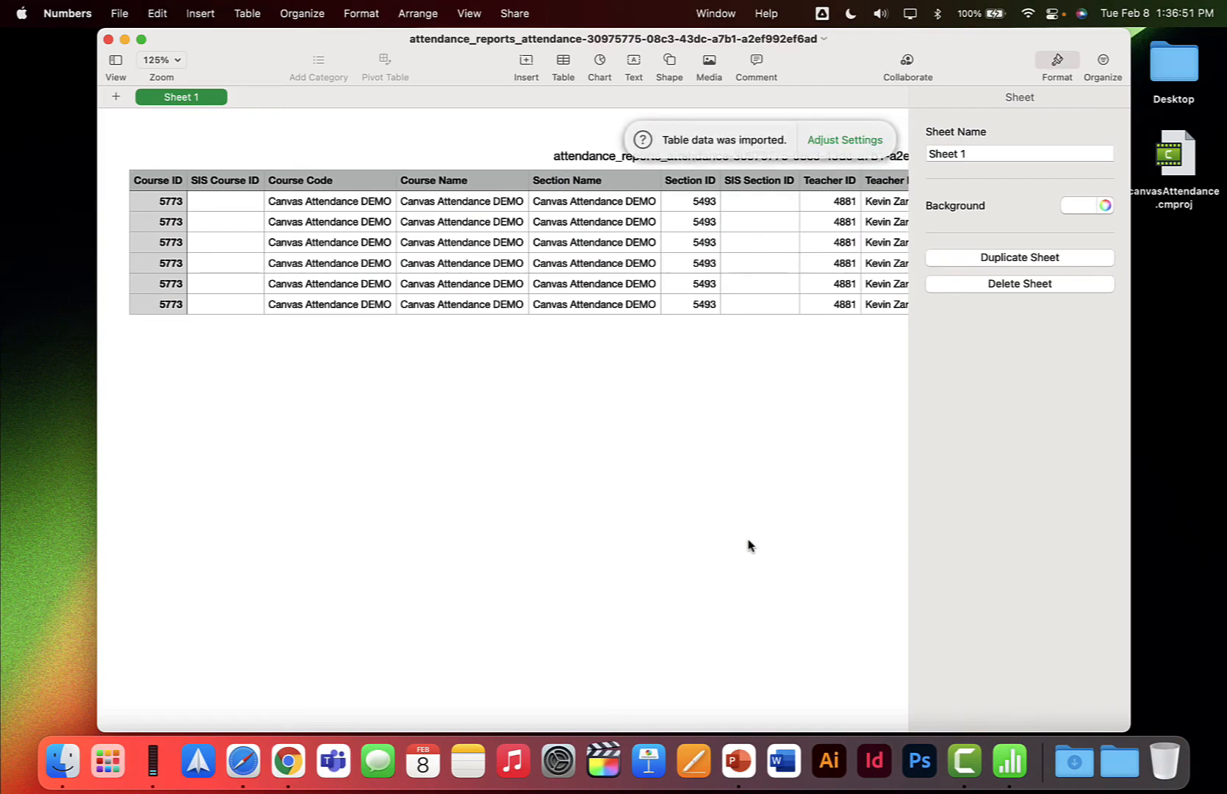
pyautogui.hotkey('ctrl', 'Up')
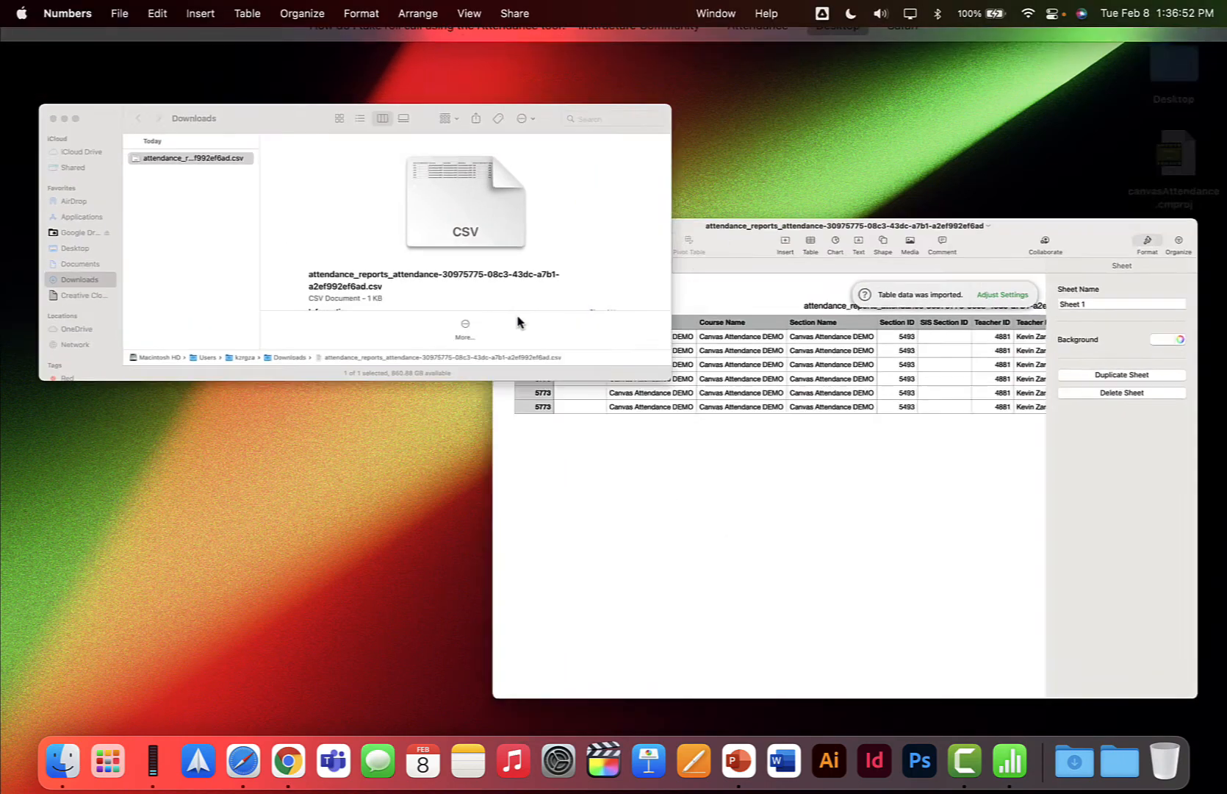
pyautogui.click(517, 321)
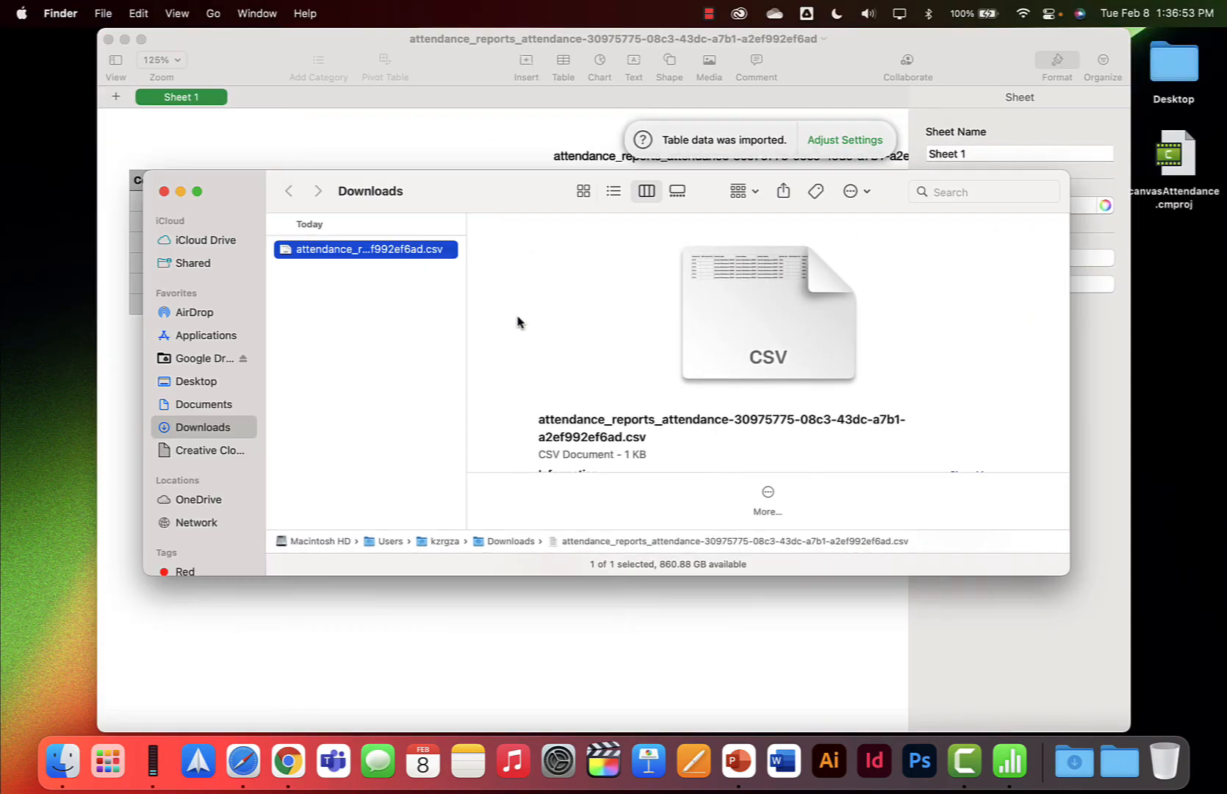
# - Open the attendance report CSV from the Downloads folder with Microsoft Excel
pyautogui.rightClick(387, 253)
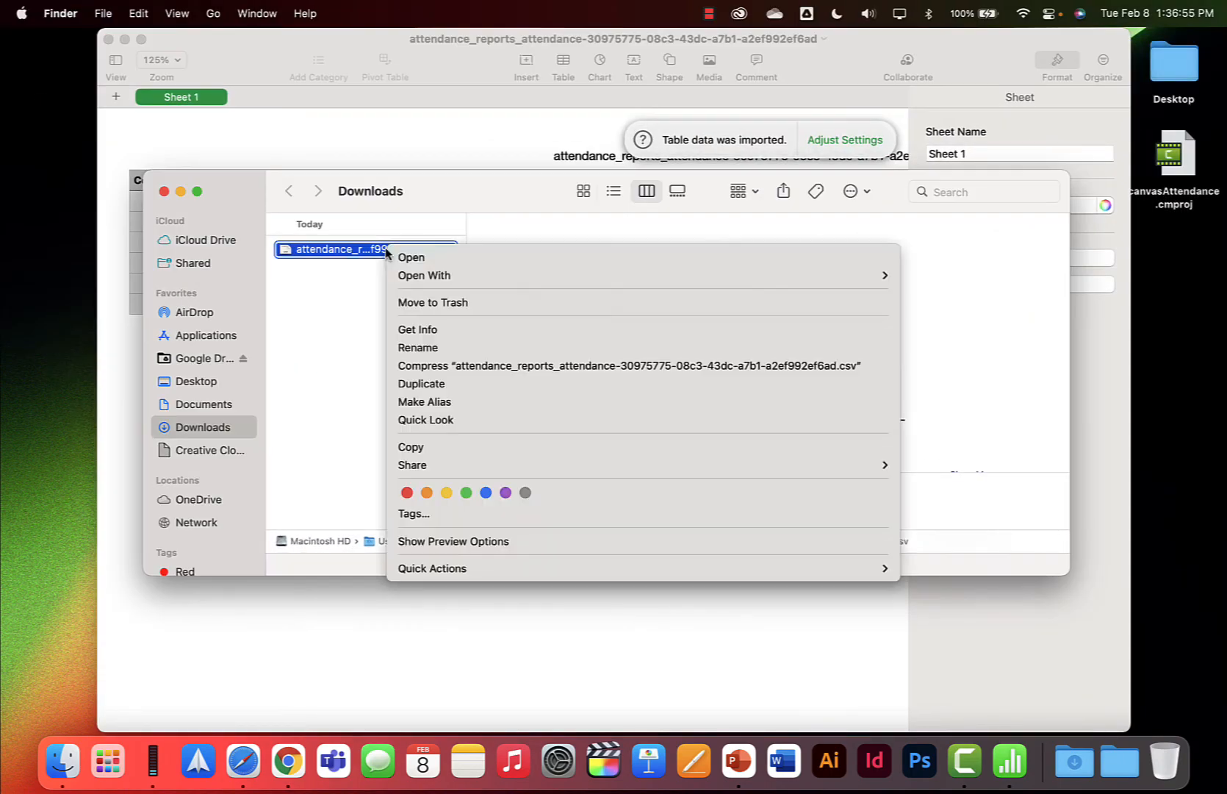
pyautogui.moveTo(743, 284)
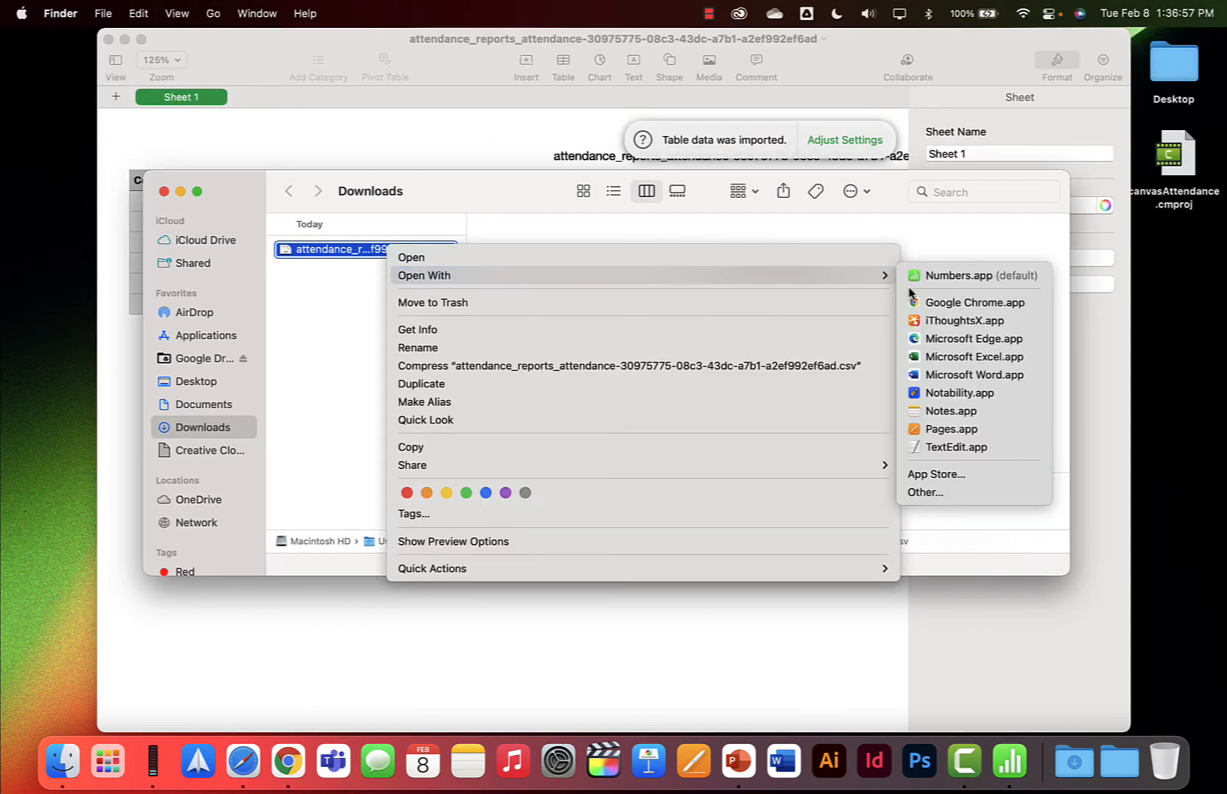
pyautogui.click(981, 360)
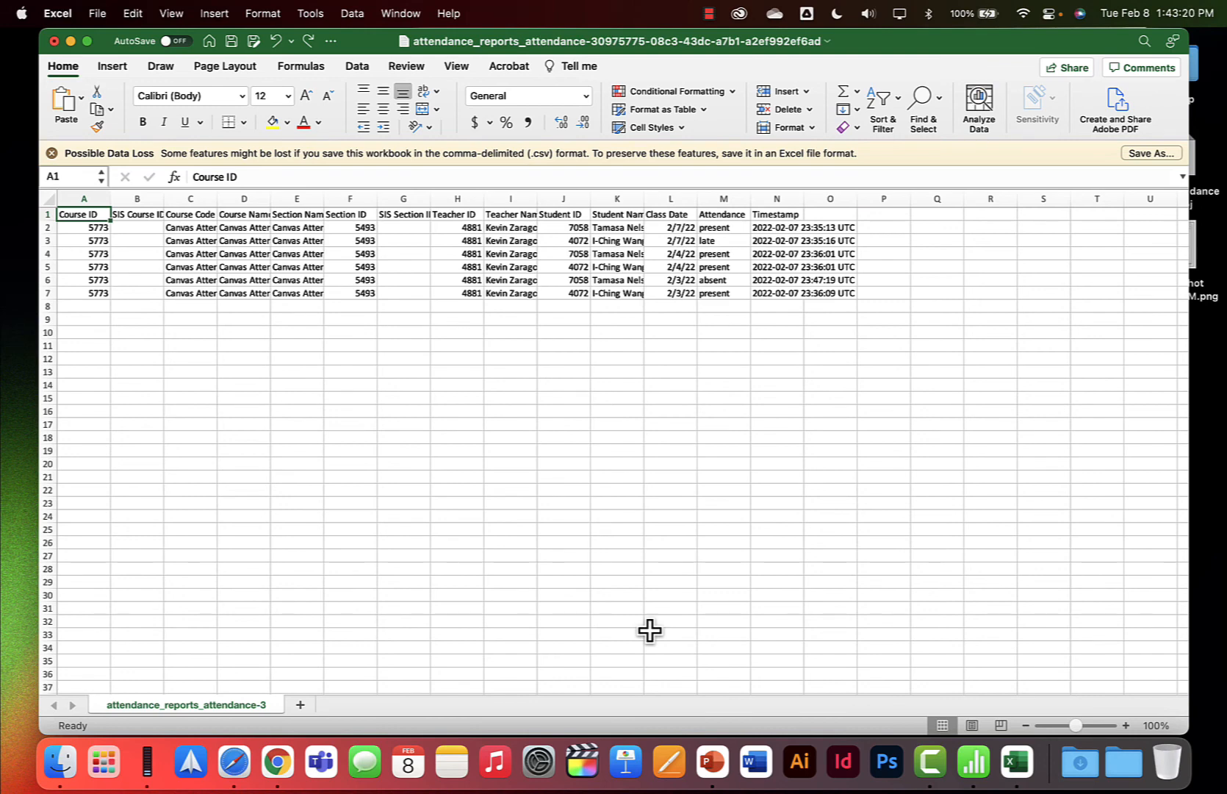
# - Auto-fit the width of all columns in the attendance report sheet to their contents
pyautogui.click(84, 199)
pyautogui.press('super+a')
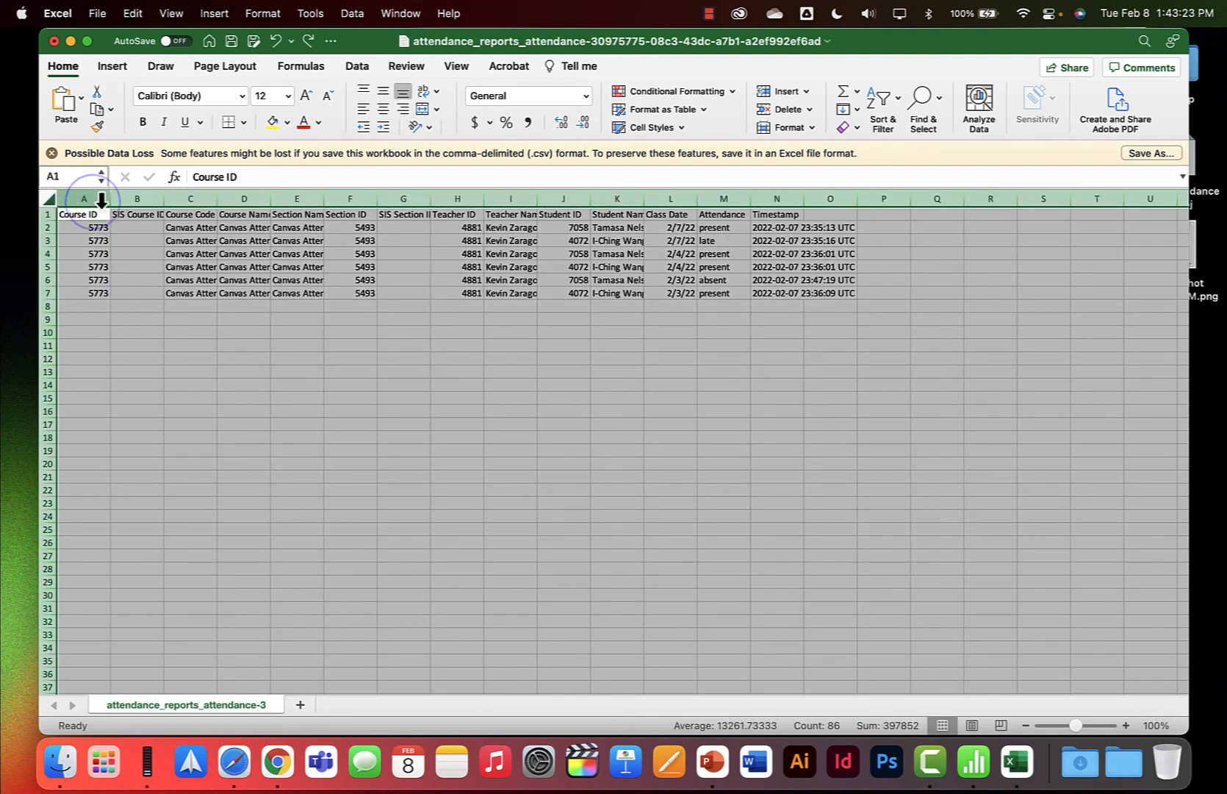
pyautogui.doubleClick(101, 198)
pyautogui.click(277, 305)
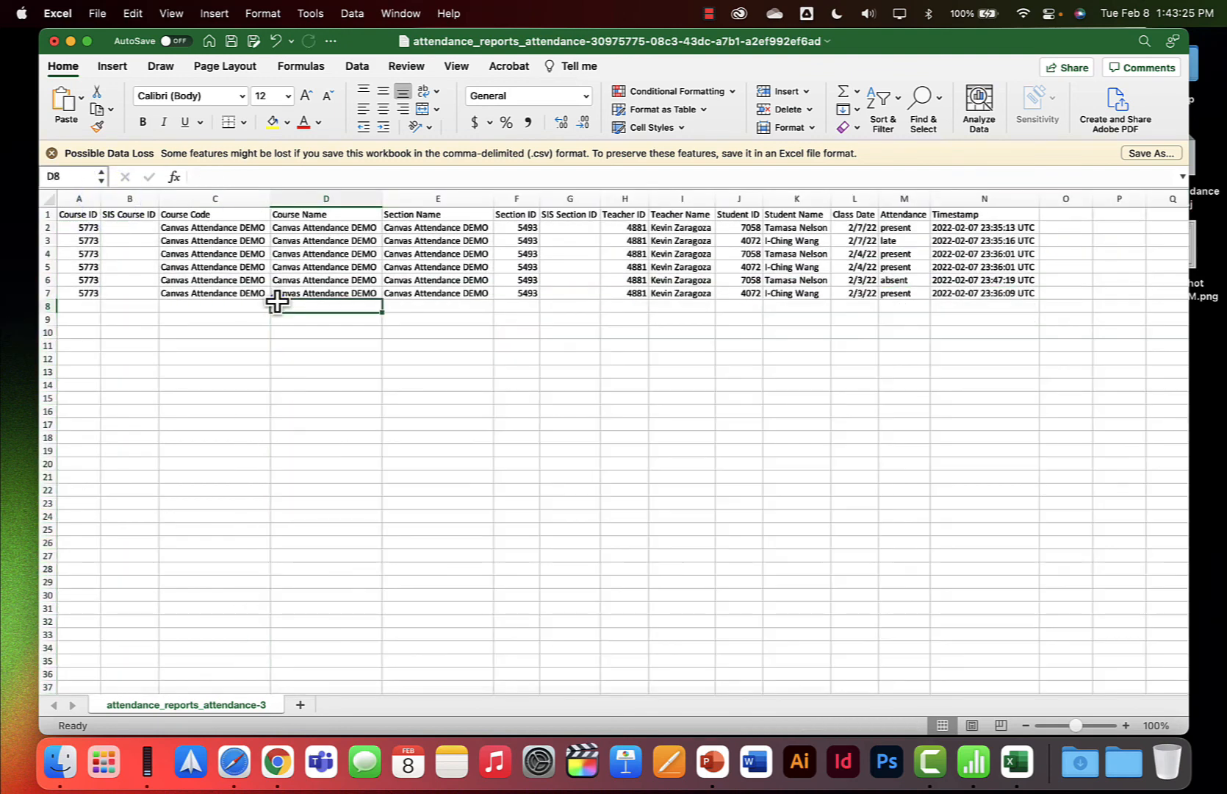
# - Add filters to the header row across all columns of the attendance report
pyautogui.press('super+a')
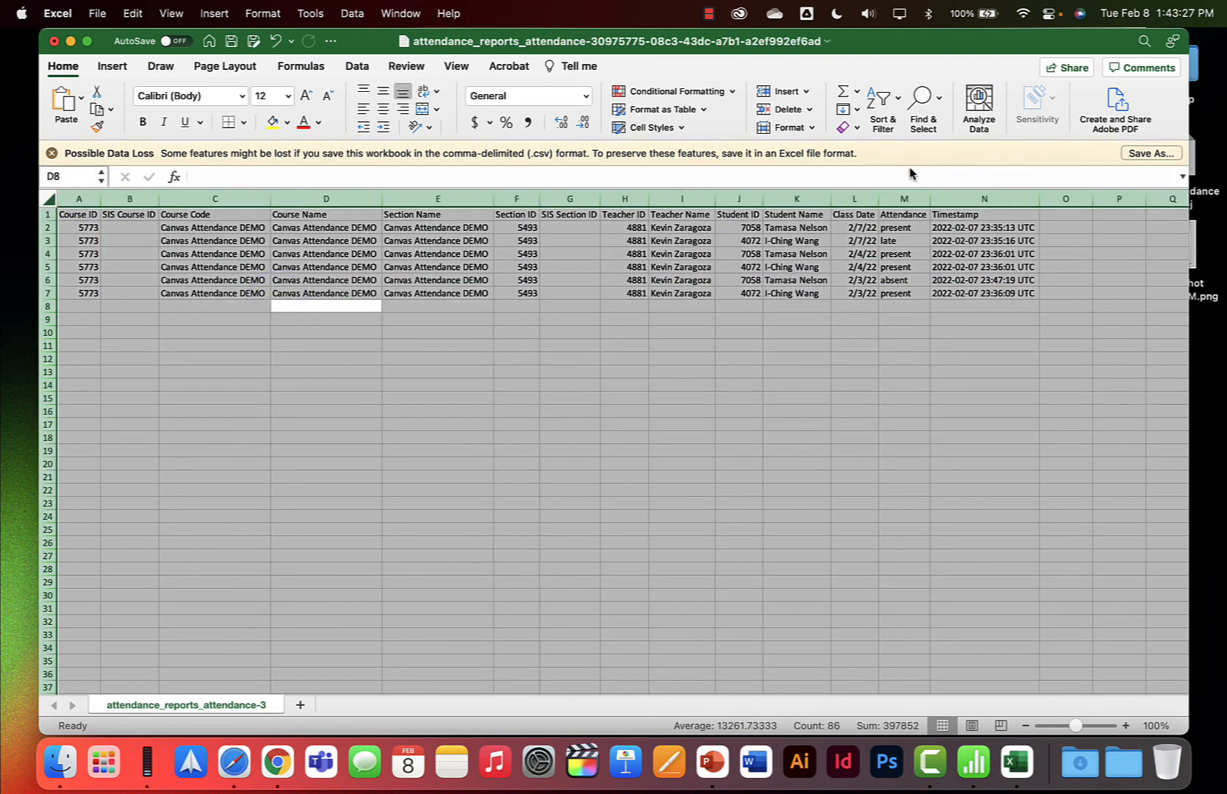
pyautogui.click(883, 102)
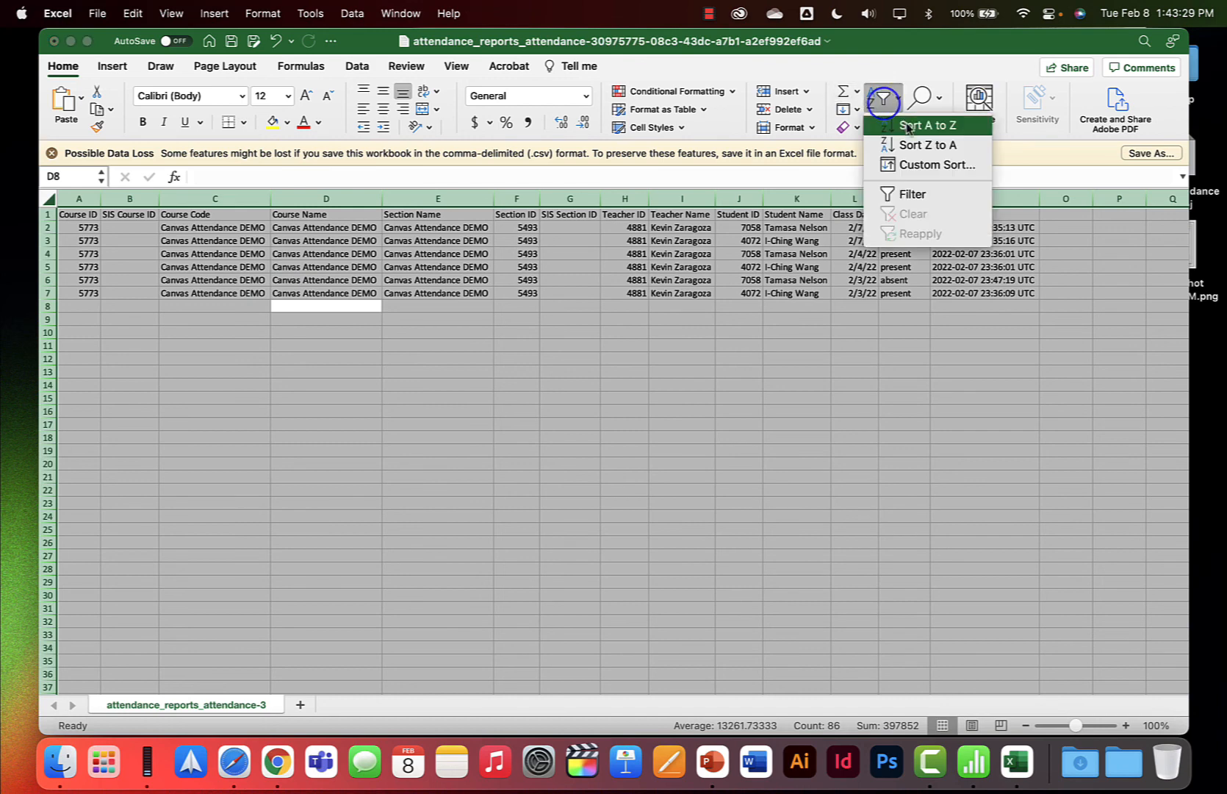
pyautogui.click(913, 195)
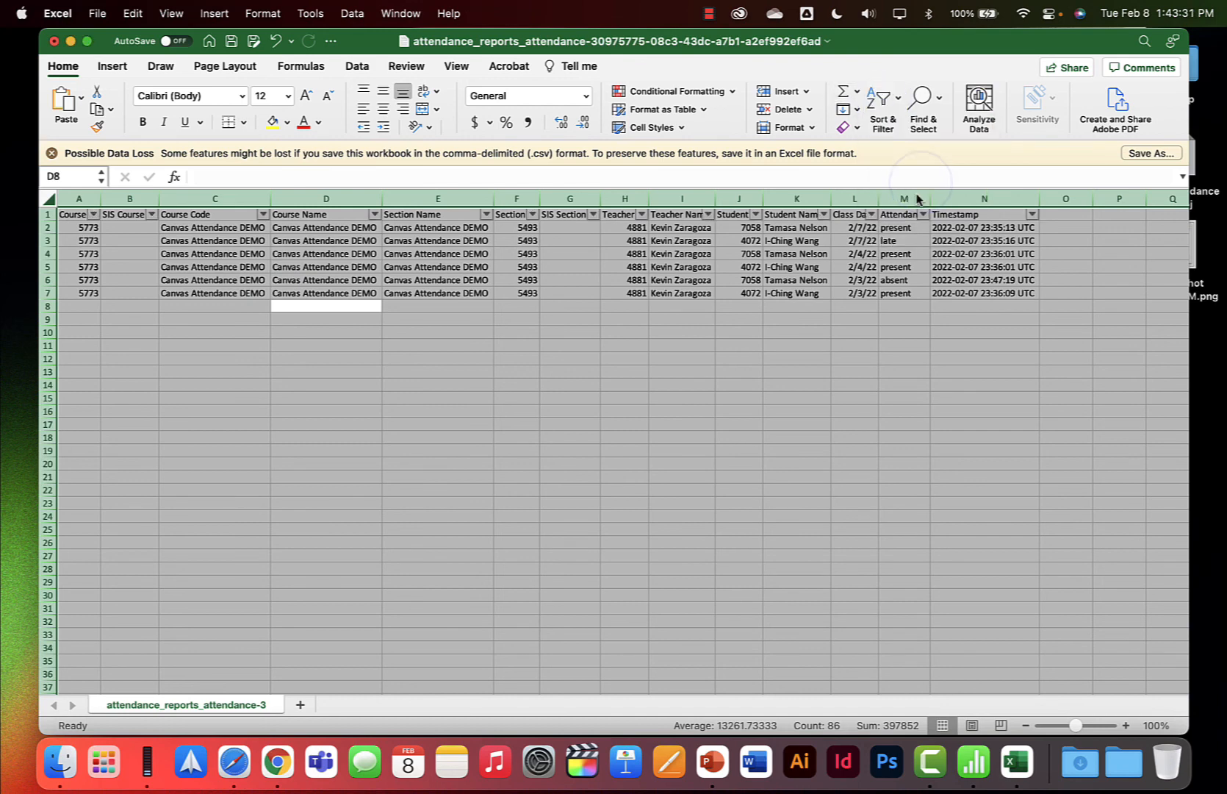
# - Filter the Student Name column to only the first student listed, and move the filter window clear of the attendance records
pyautogui.click(628, 345)
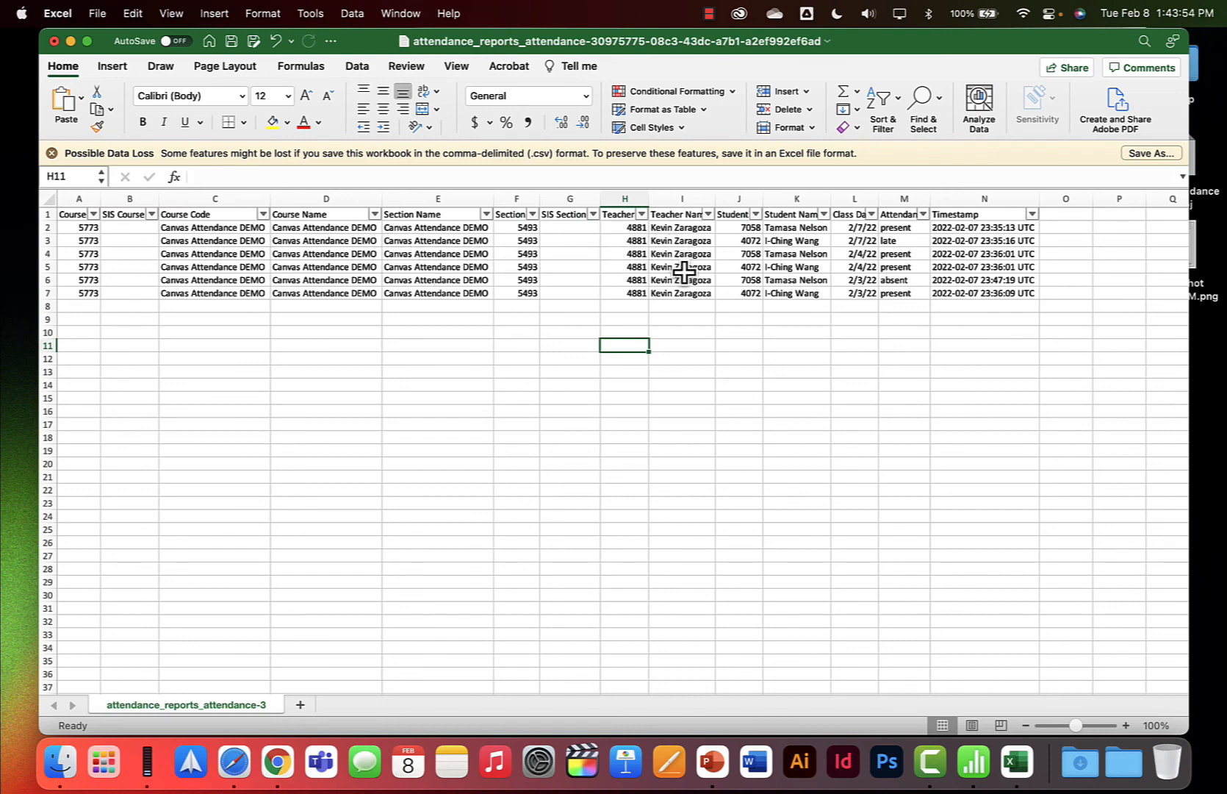
pyautogui.click(748, 332)
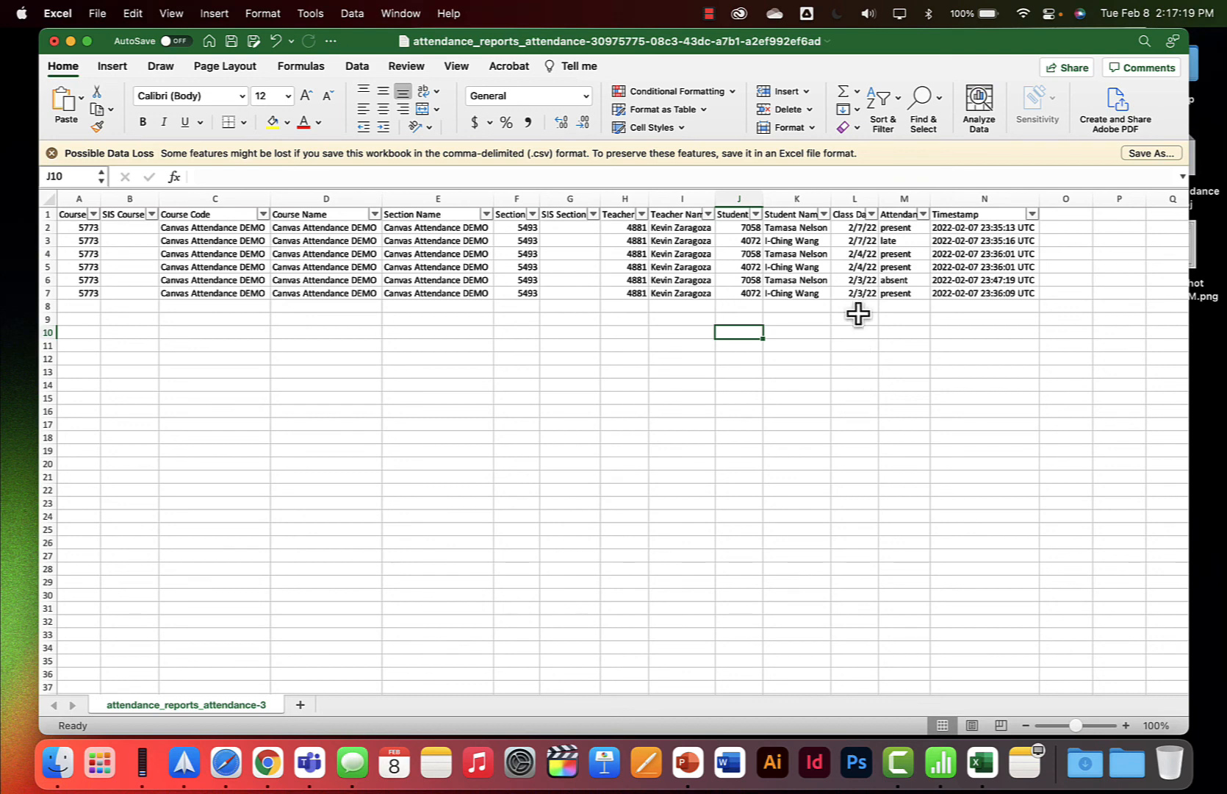
pyautogui.click(824, 214)
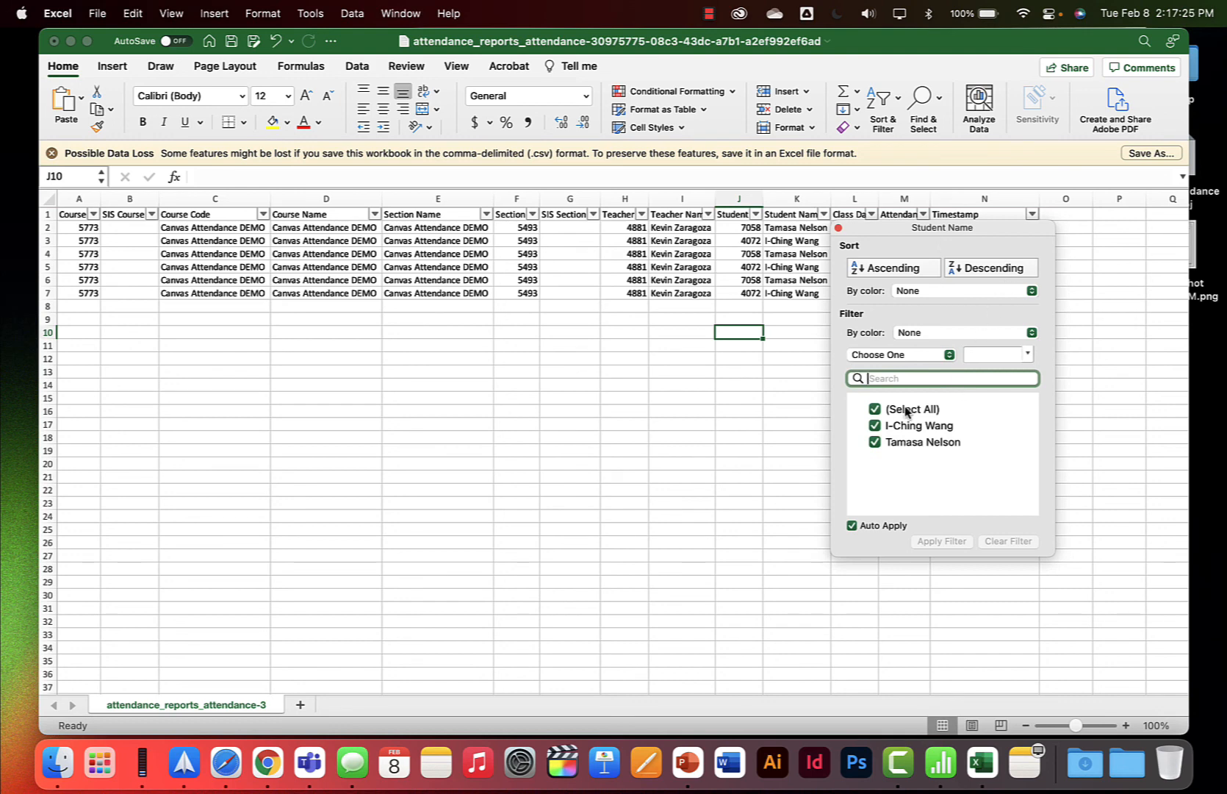
pyautogui.click(879, 411)
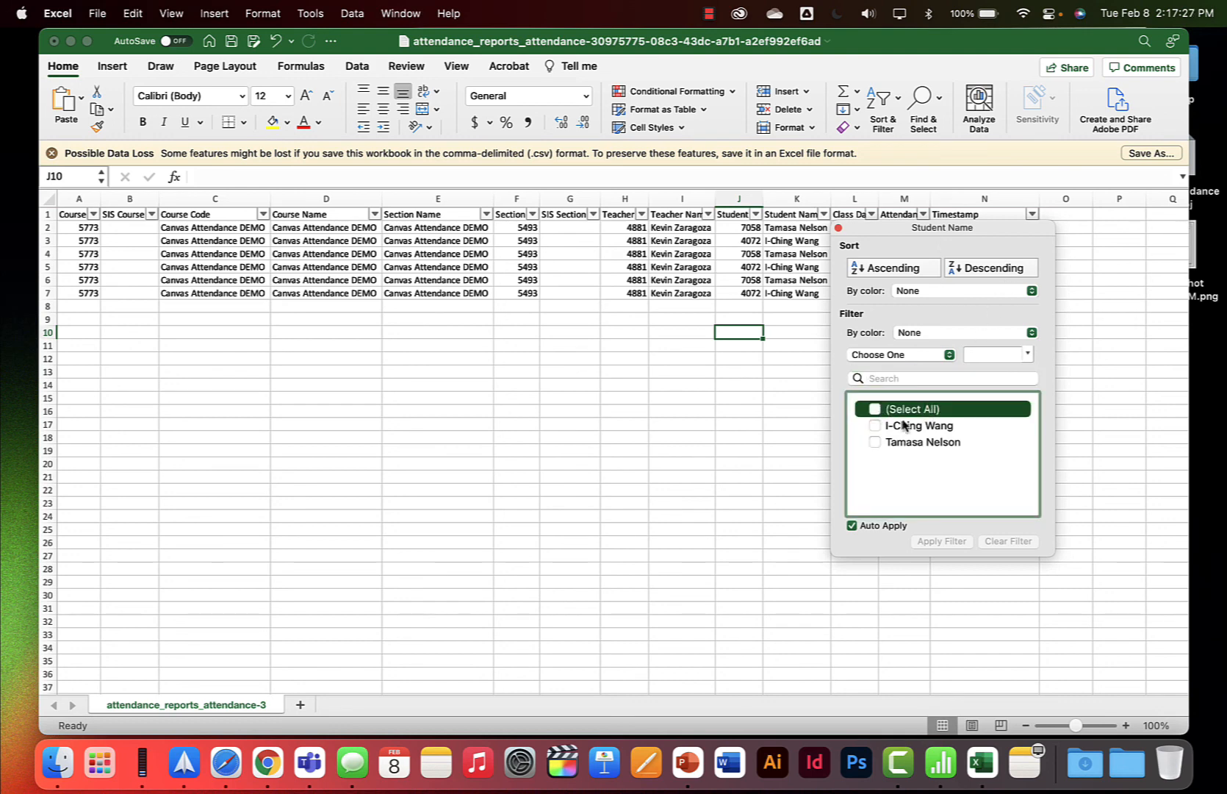
pyautogui.click(874, 427)
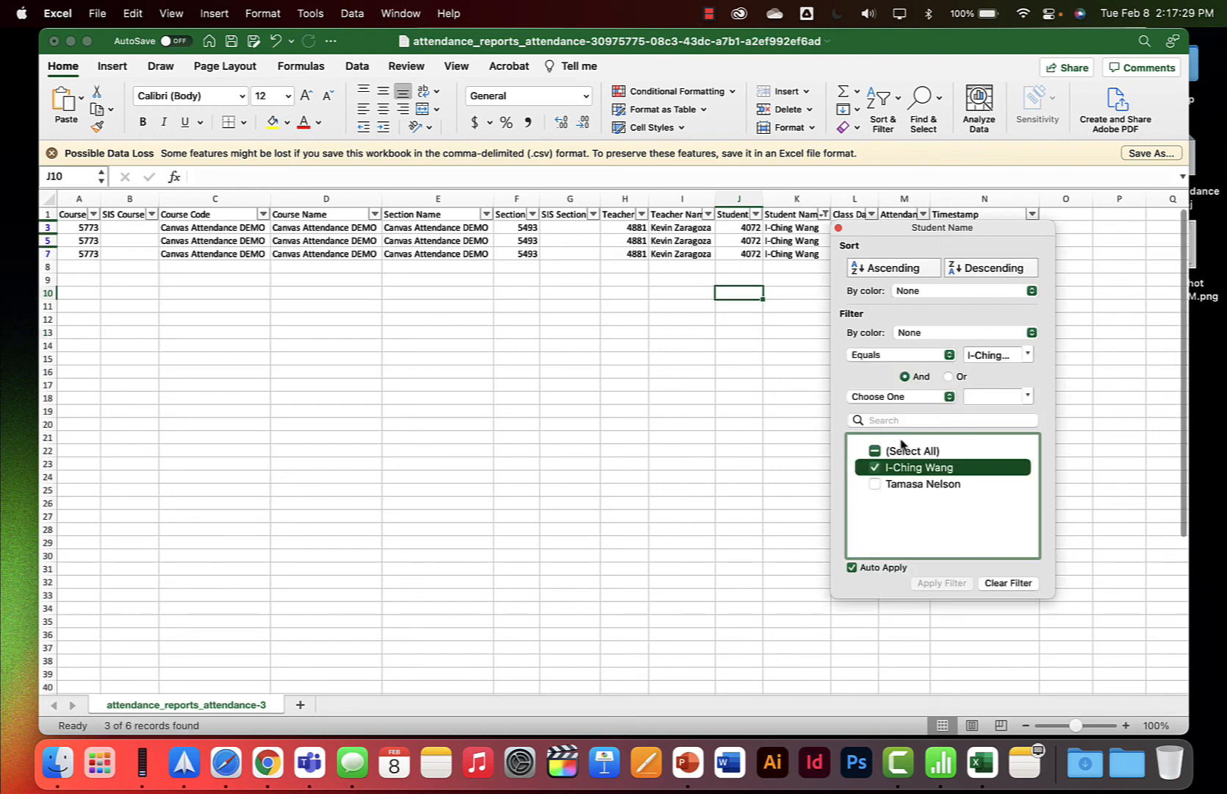
pyautogui.moveTo(969, 228); pyautogui.dragTo(522, 311)
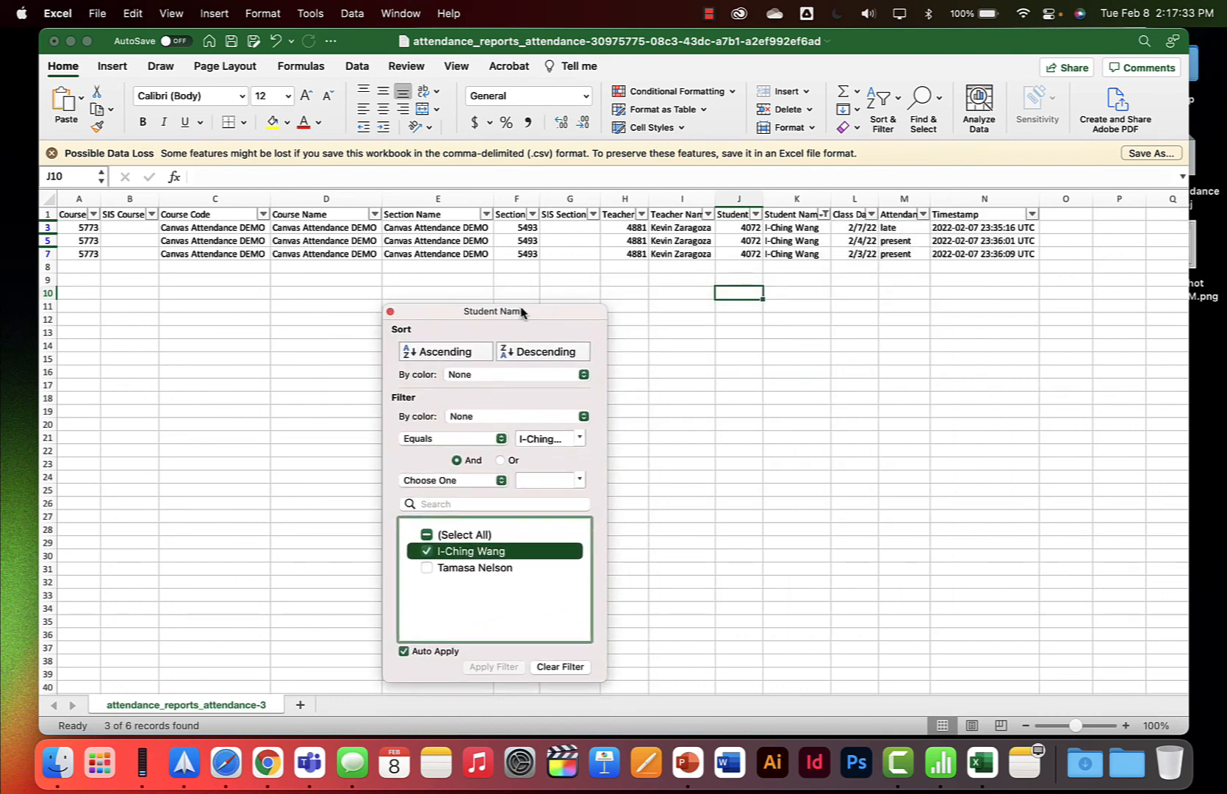